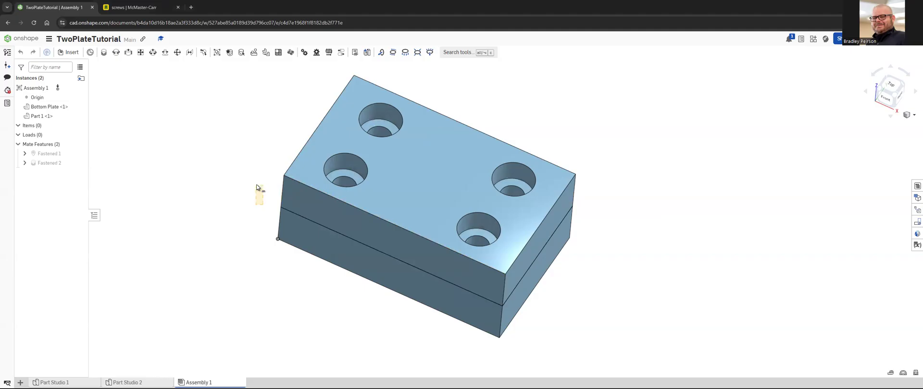
Step: Measure the distance from a counterbore's floor in the top plate to the underside of the bottom plate
right_click_drag(247, 179, 253, 195)
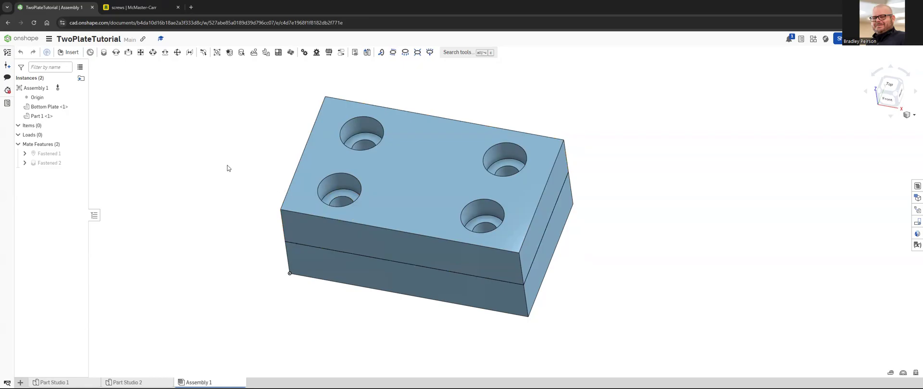
left_click(349, 196)
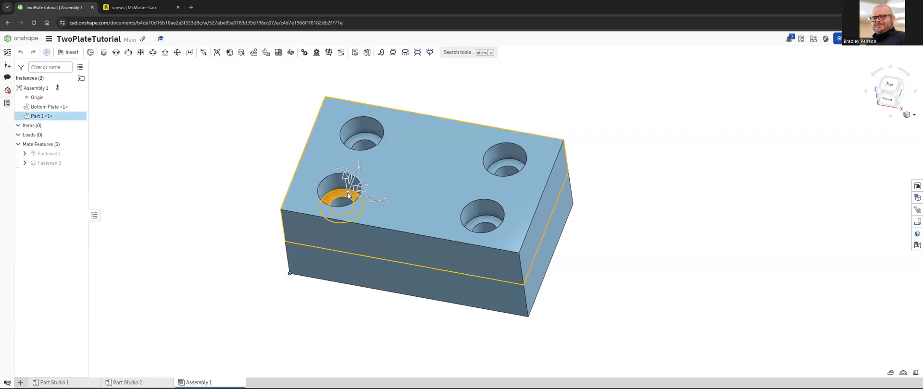
right_click_drag(317, 309, 334, 238)
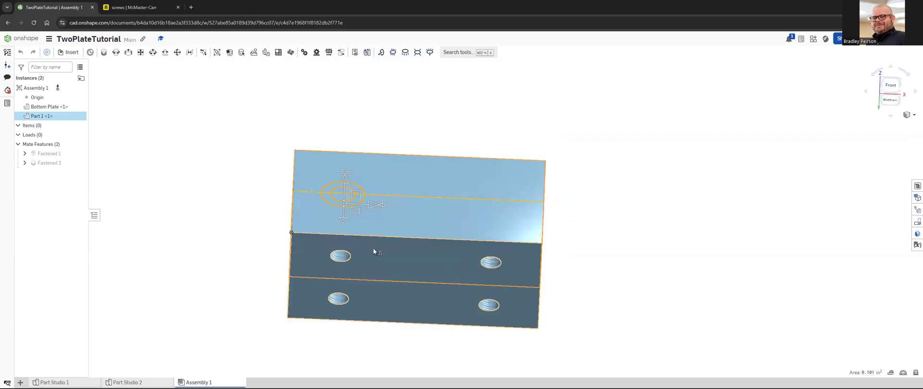
left_click(384, 310)
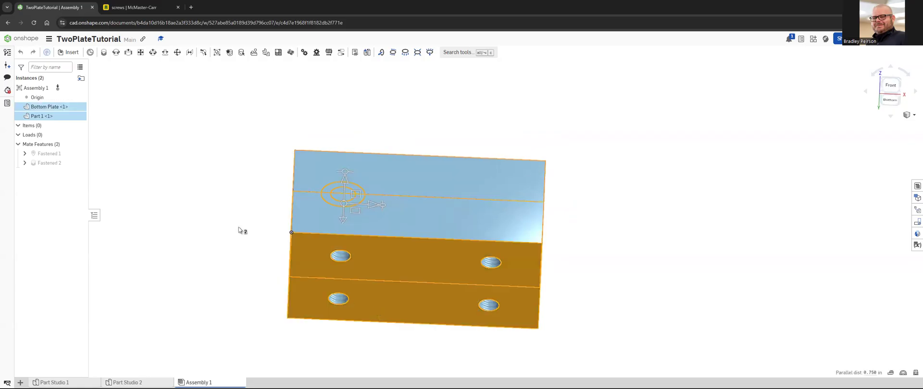
right_click_drag(243, 223, 235, 278)
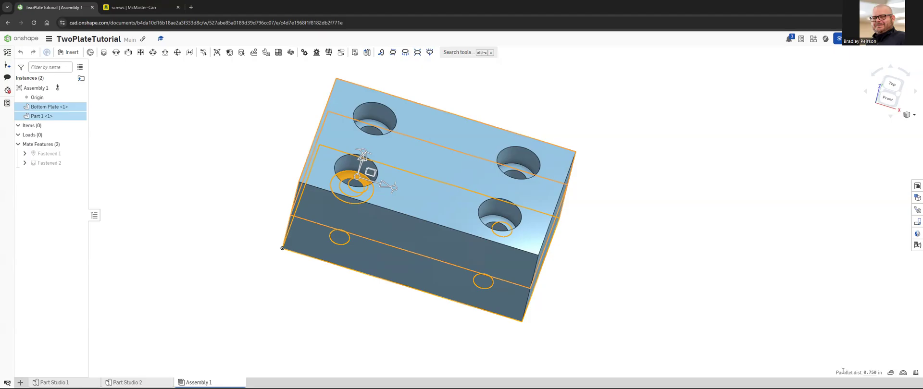
mouse_move(872, 373)
mouse_move(548, 270)
right_mouse_down()
mouse_move(542, 256)
mouse_move(553, 252)
mouse_move(543, 275)
right_mouse_up()
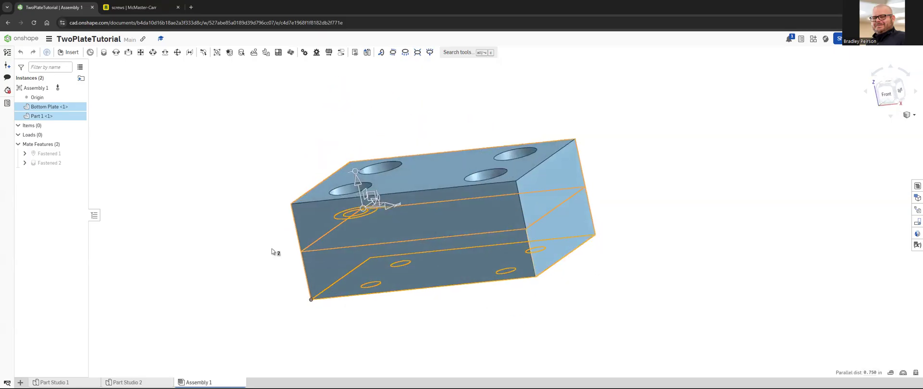
right_click_drag(276, 236, 278, 252)
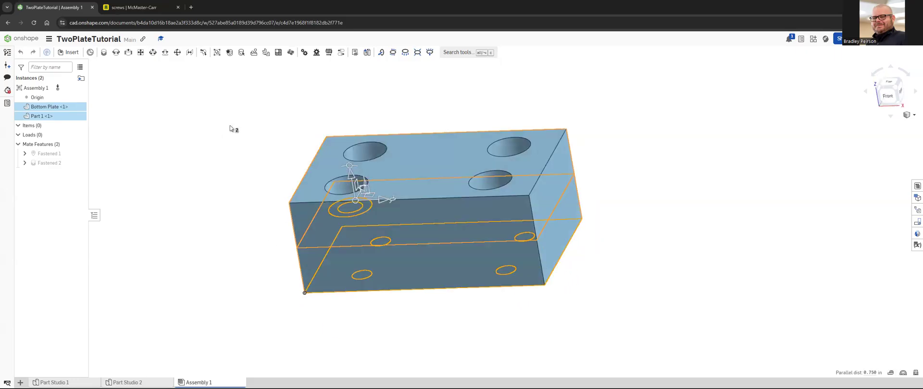
Step: Switch to McMaster-Carr and filter the alloy steel socket head screws to 1/4"-20 thread size and 5/8" length
left_click(141, 7)
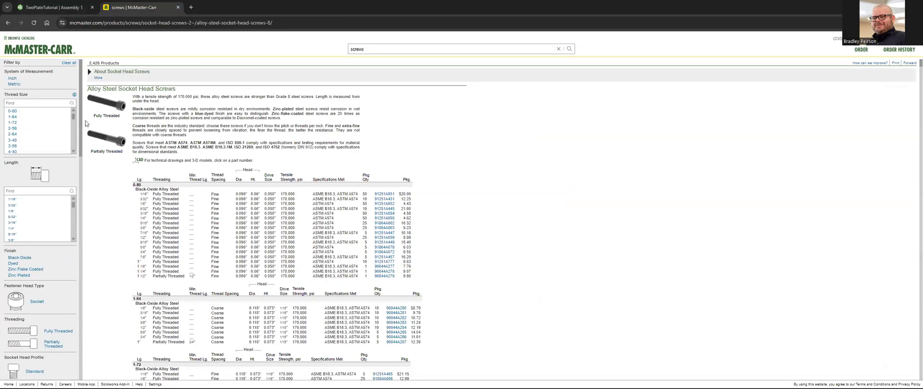
scroll(47, 130, "down", 3)
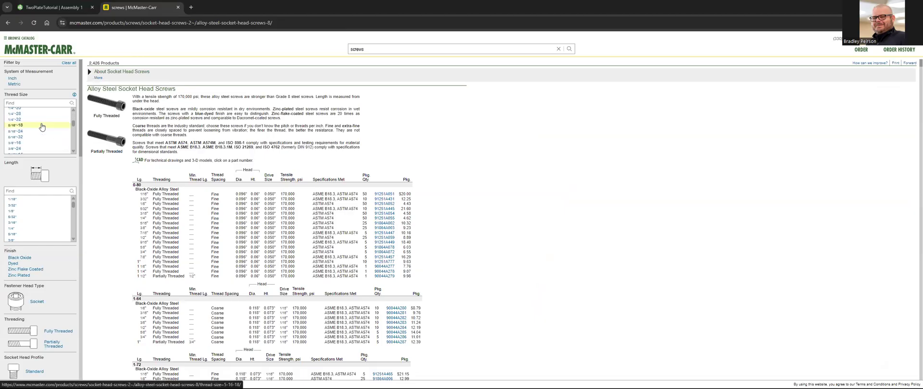
left_click(27, 145)
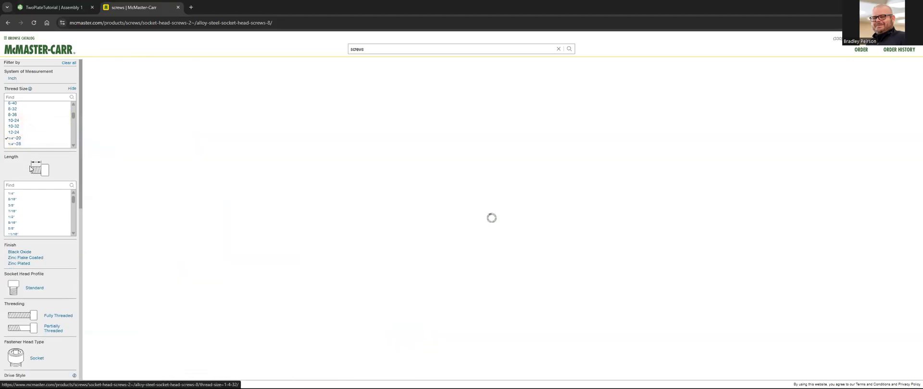
scroll(40, 206, "down", 2)
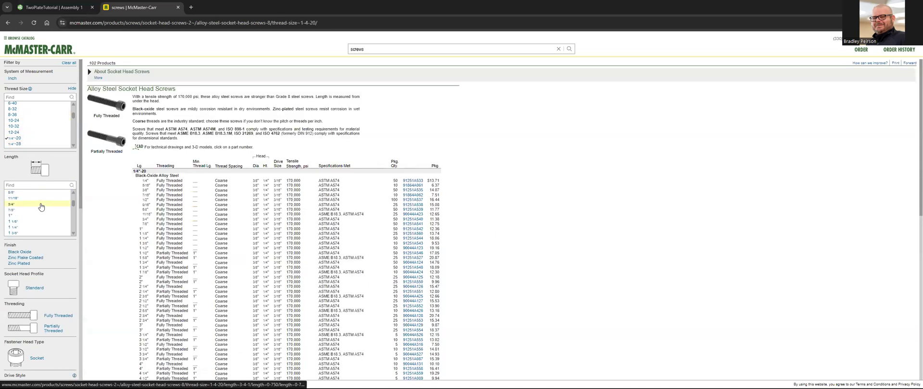
left_click(11, 193)
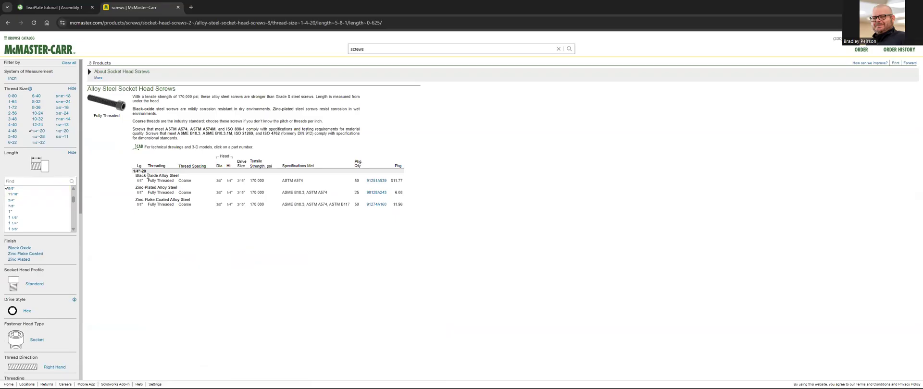
Step: Open the black-oxide 1/4"-20, 5/8" long screw's product details and download its 3-D Solidworks model
left_click(263, 181)
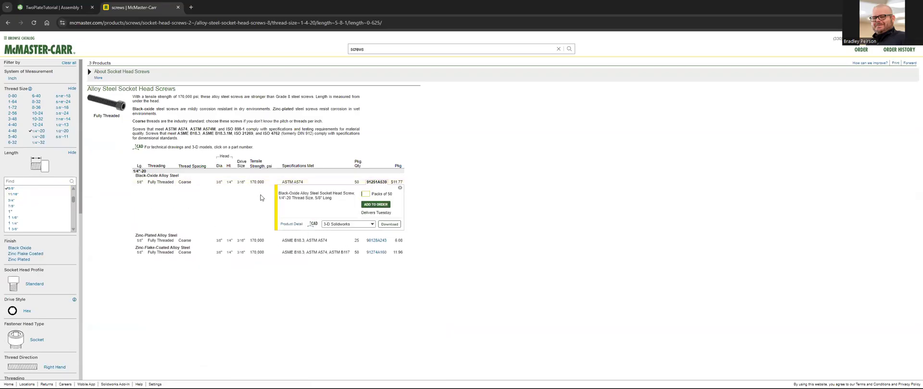
left_click(291, 224)
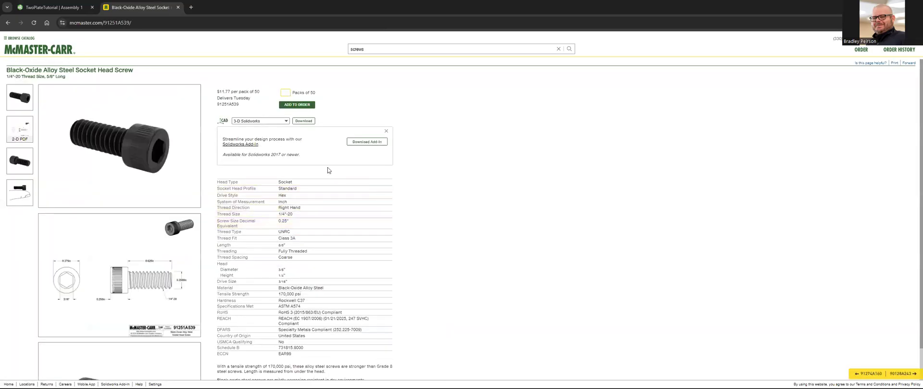
left_click(304, 121)
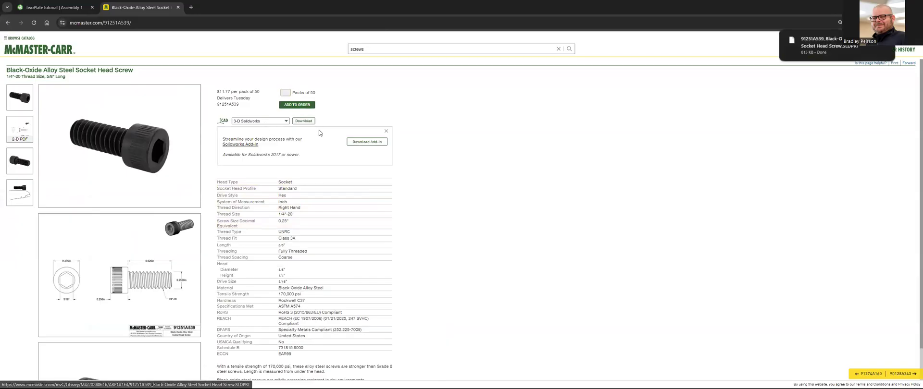
Step: Switch back to Onshape and choose the Socket head cap screw component from the Socket head screws class of standard content for insertion
left_click(81, 10)
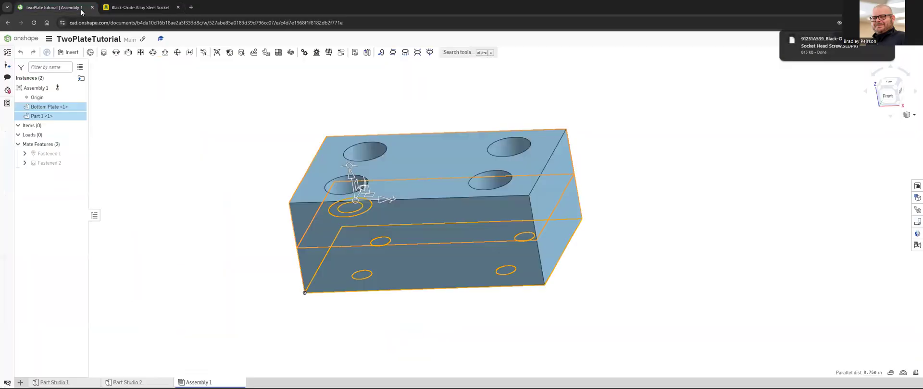
left_click(73, 52)
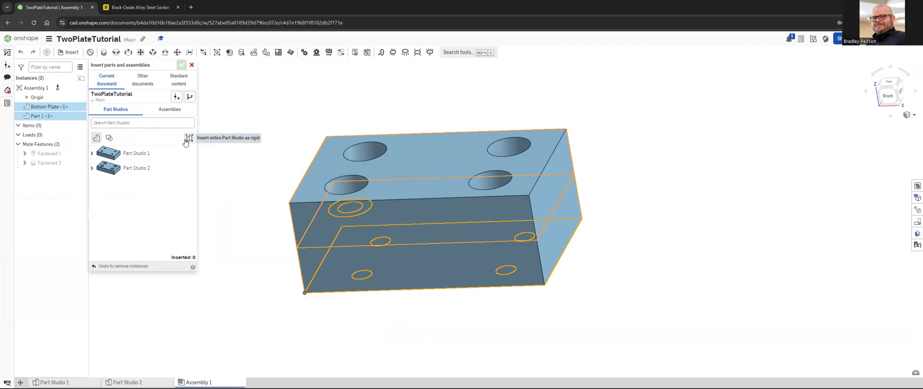
left_click(150, 84)
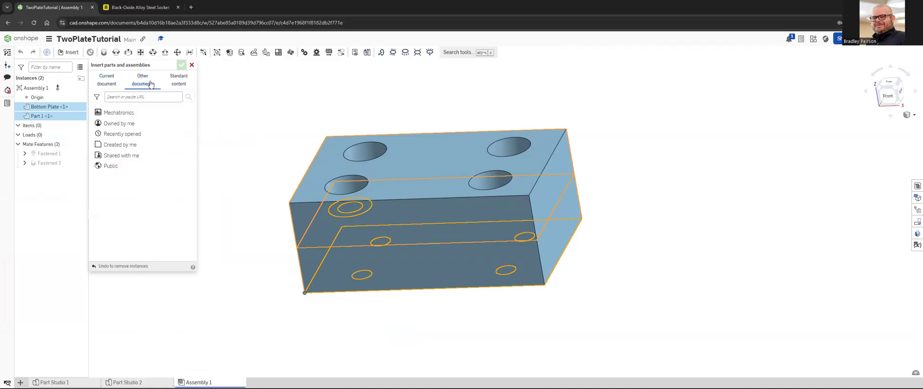
left_click(175, 85)
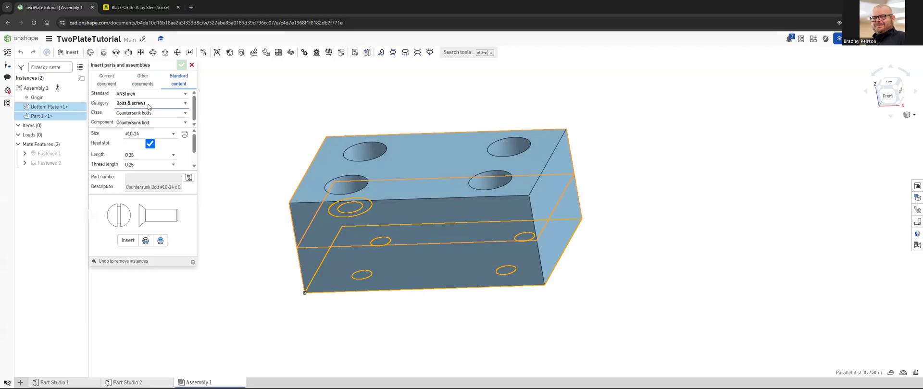
left_click(148, 114)
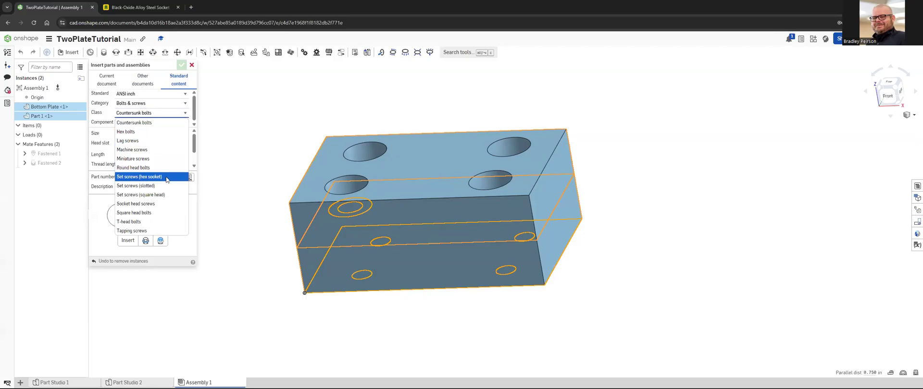
left_click(163, 203)
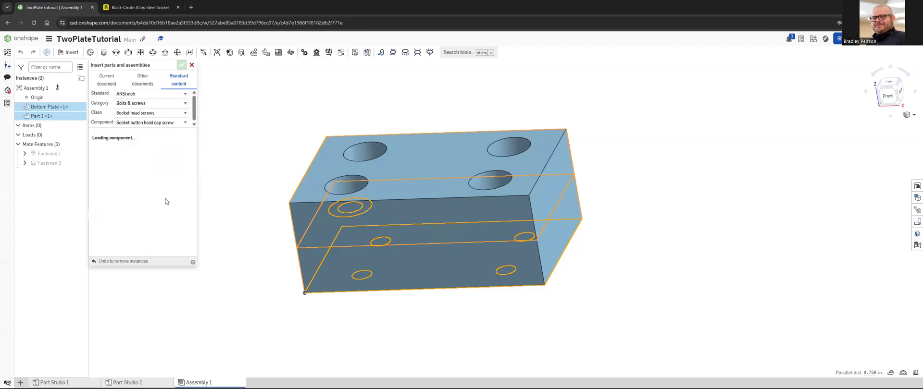
left_click(168, 124)
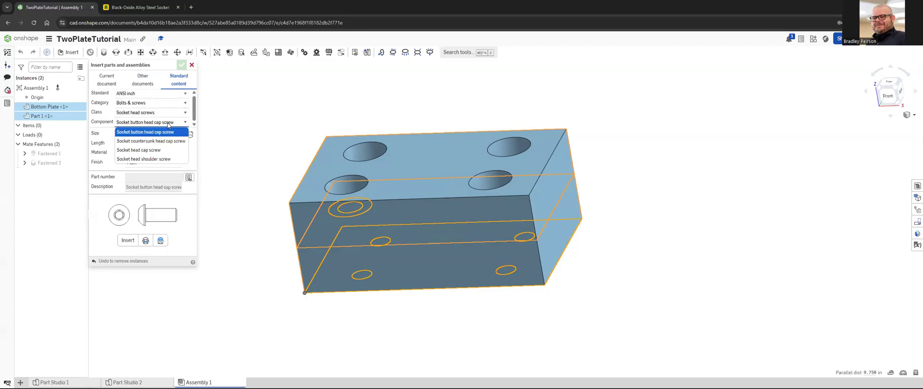
left_click(164, 150)
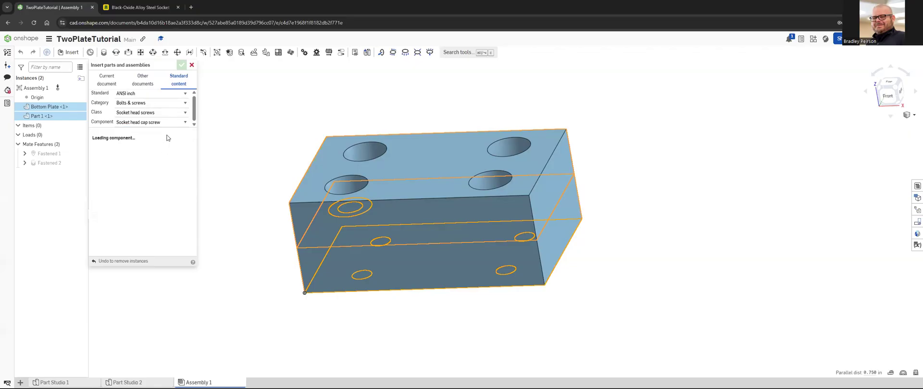
Step: Set the cap screw's size to 1/4-20 and its length to 0.625
left_click(155, 135)
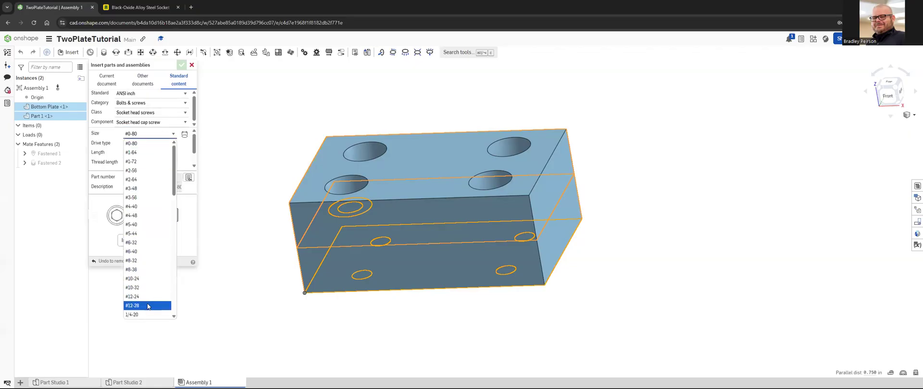
scroll(153, 288, "down", 3)
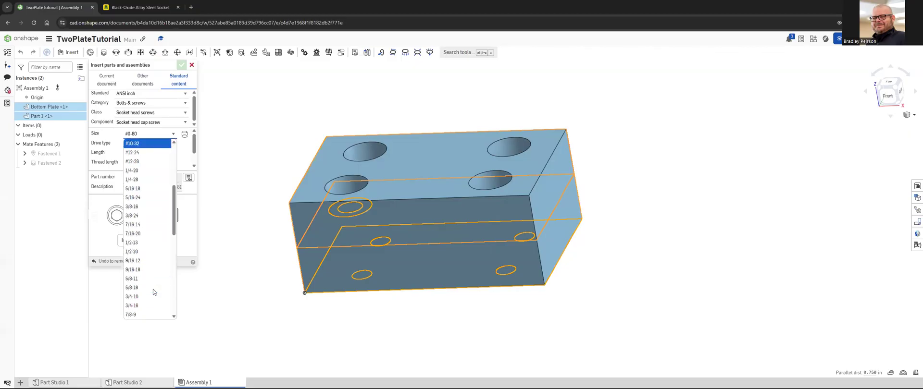
left_click(156, 174)
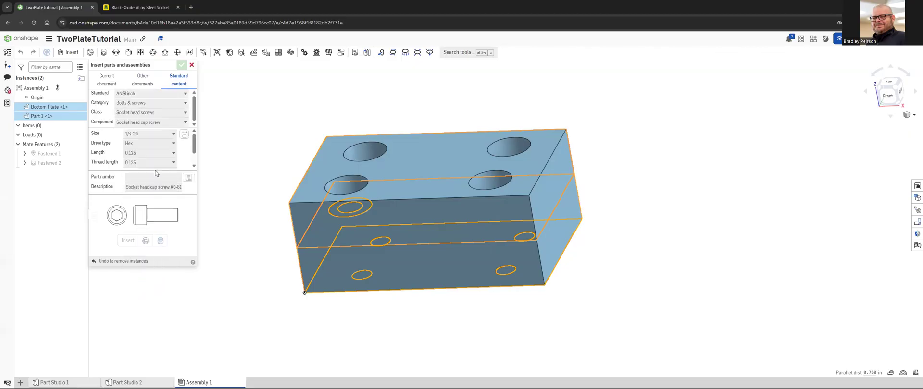
left_click(148, 154)
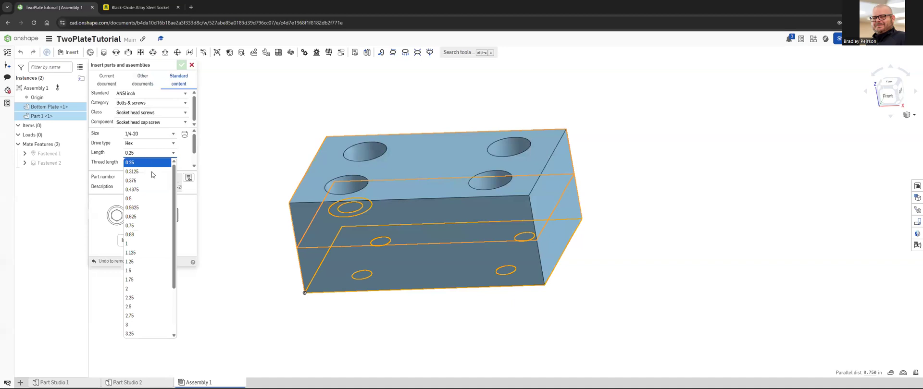
left_click(147, 217)
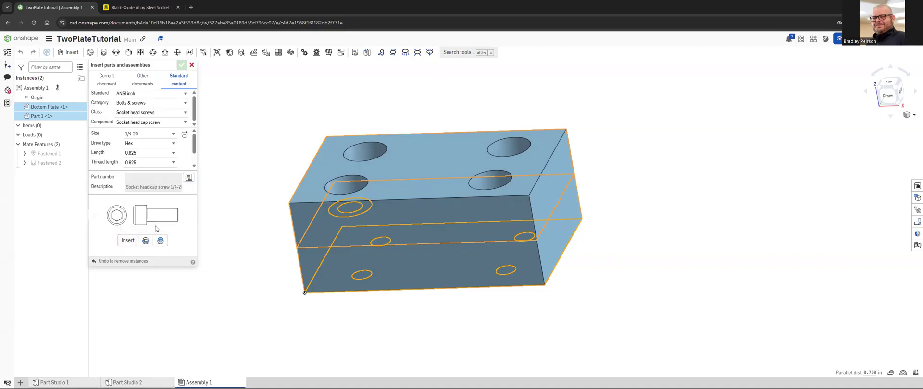
Step: Try inserting the cap screws on the preselected counterbore floor and bottom-plate underside, inspect the placement, and undo the insertion
left_click(129, 241)
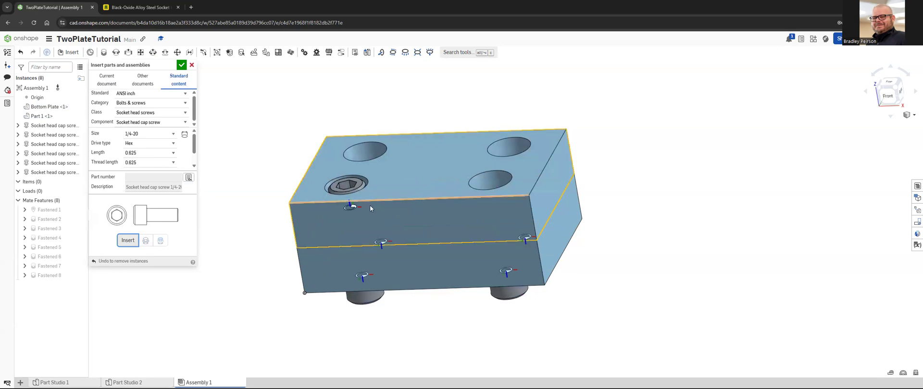
right_click_drag(397, 259, 391, 283)
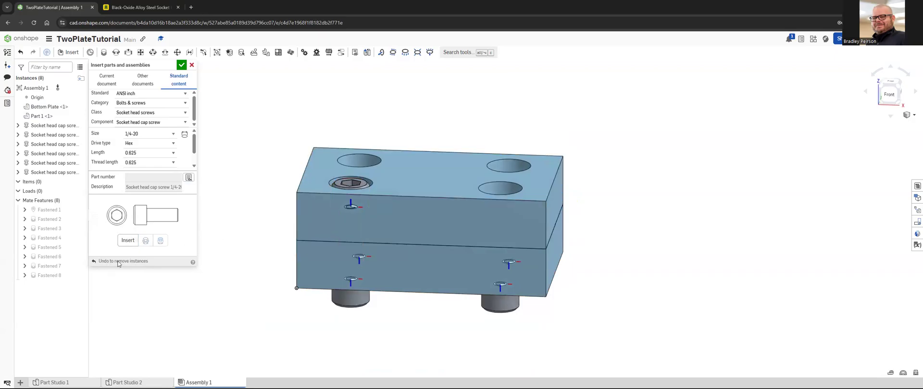
right_click_drag(310, 261, 299, 330)
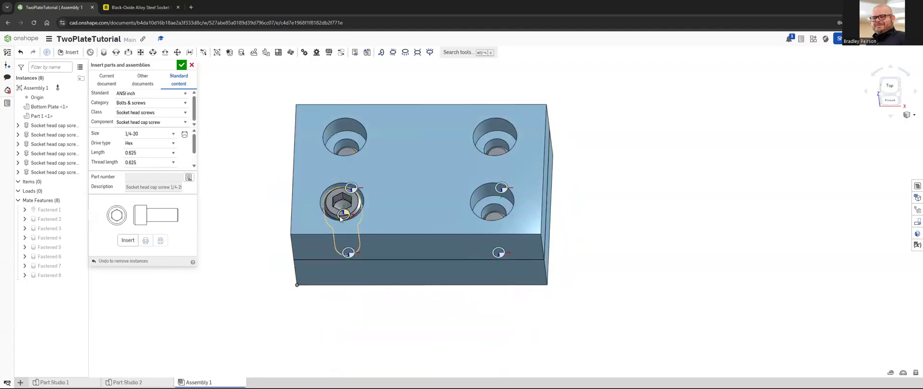
key("ctrl+z")
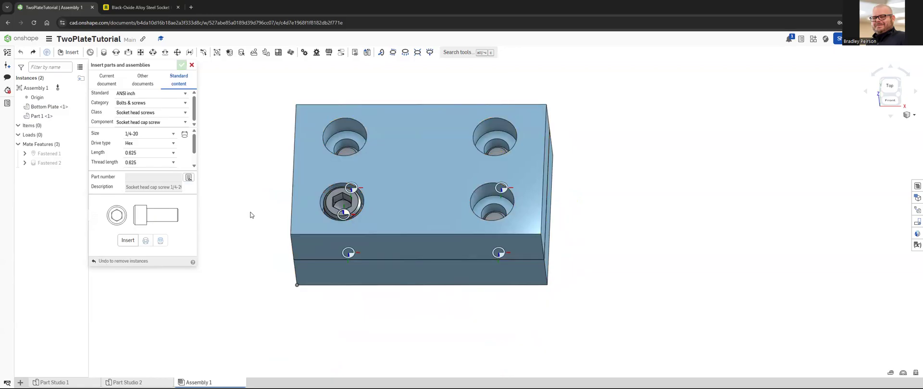
Step: Insert the 1/4-20 x 0.625 socket head cap screws on the floors of all four counterbored holes
mouse_move(266, 213)
right_mouse_down()
mouse_move(273, 201)
mouse_move(269, 219)
right_mouse_up()
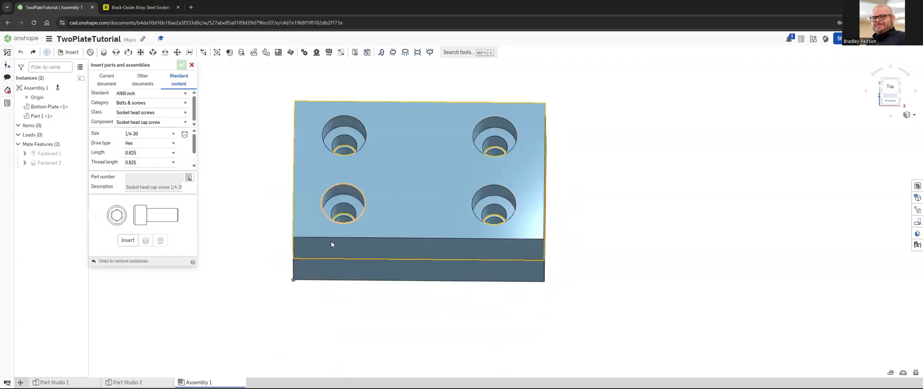
mouse_move(331, 244)
right_mouse_down()
mouse_move(342, 215)
mouse_move(337, 238)
right_mouse_up()
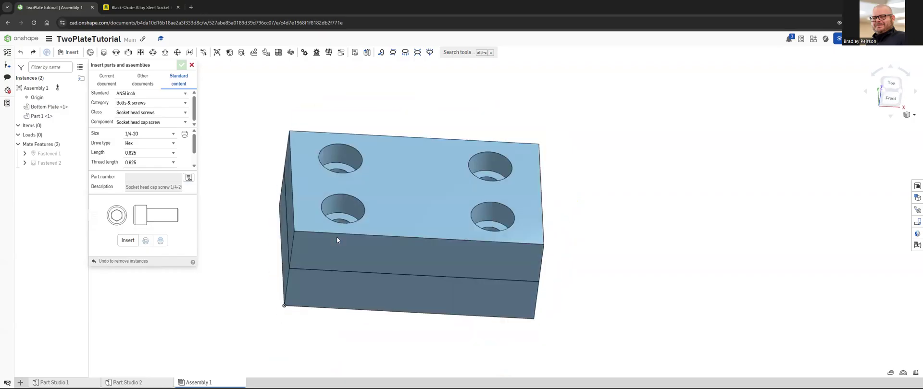
left_click(349, 215)
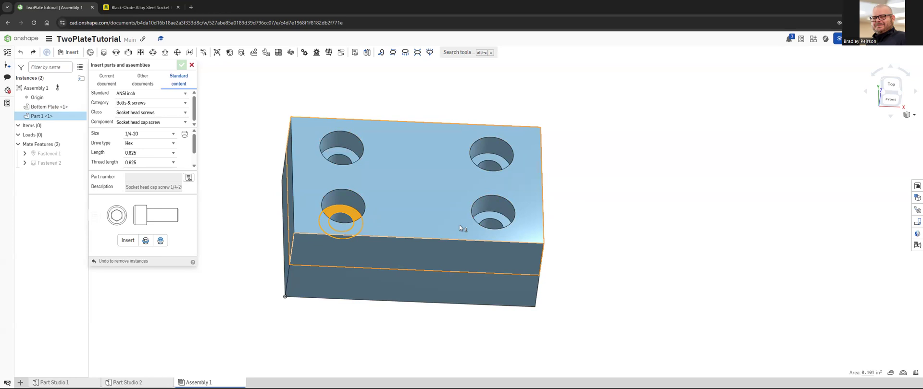
left_click(499, 218)
left_click(502, 166)
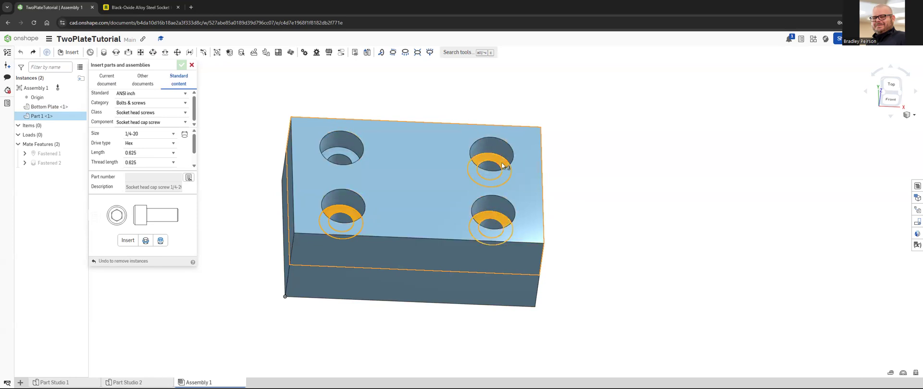
left_click(340, 156)
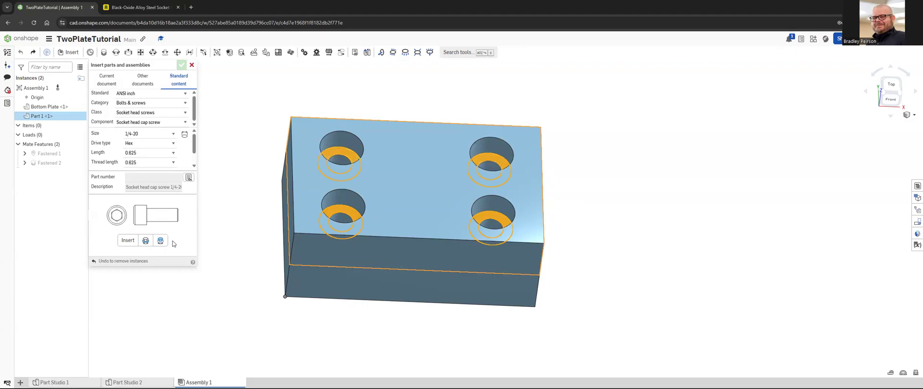
left_click(128, 240)
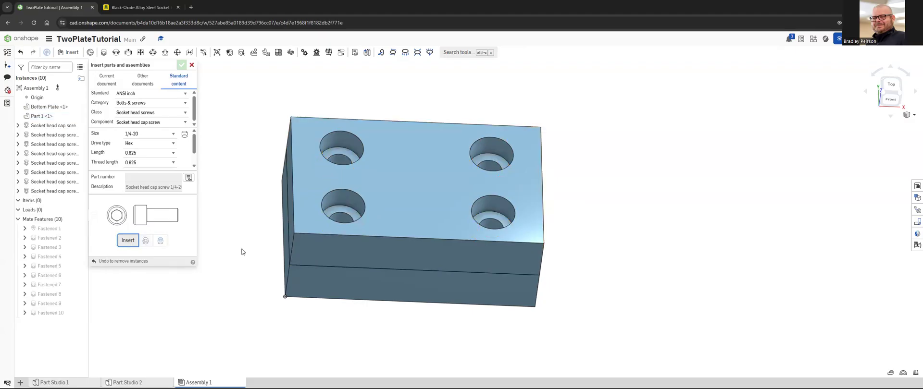
Step: Widen the instance list to show full names and inspect the inserted screws and their mates from below, above and the front
right_click_drag(268, 242, 276, 210)
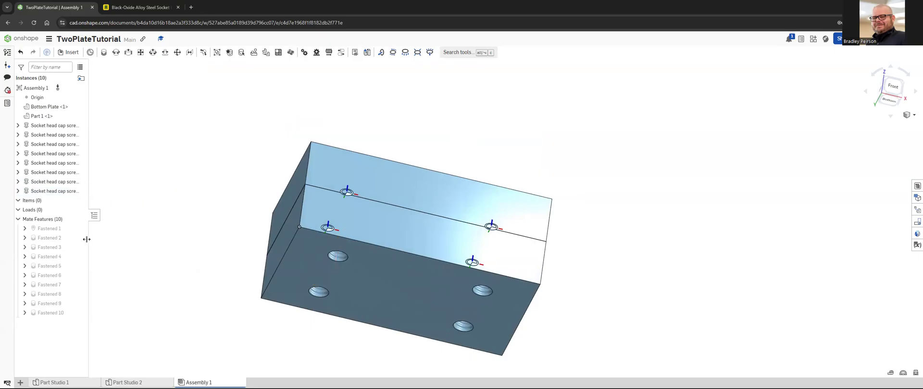
left_click_drag(87, 240, 174, 239)
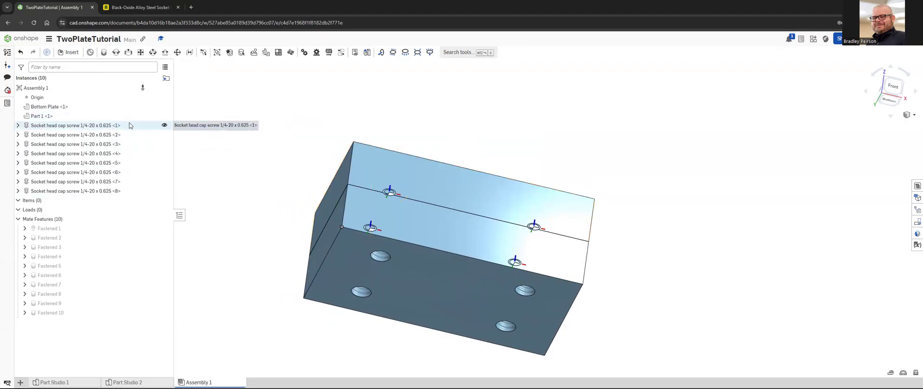
left_click(53, 240)
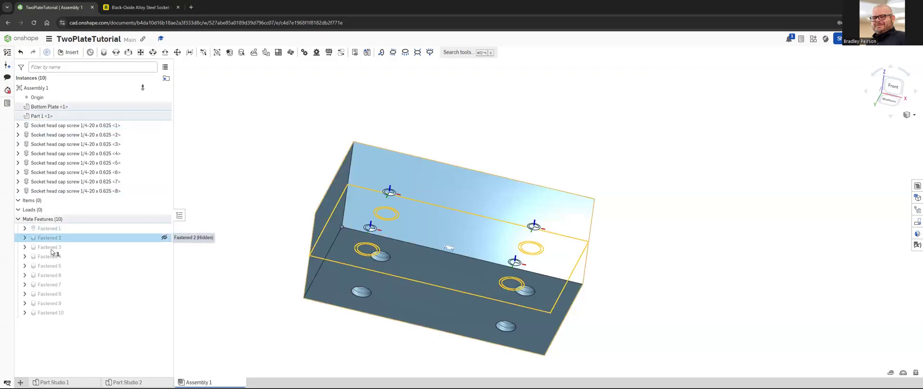
left_click(261, 200)
right_click_drag(278, 190, 253, 247)
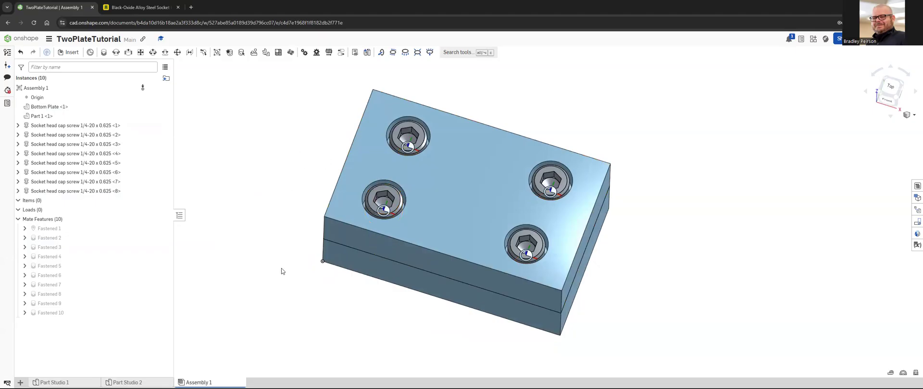
key("shift+1")
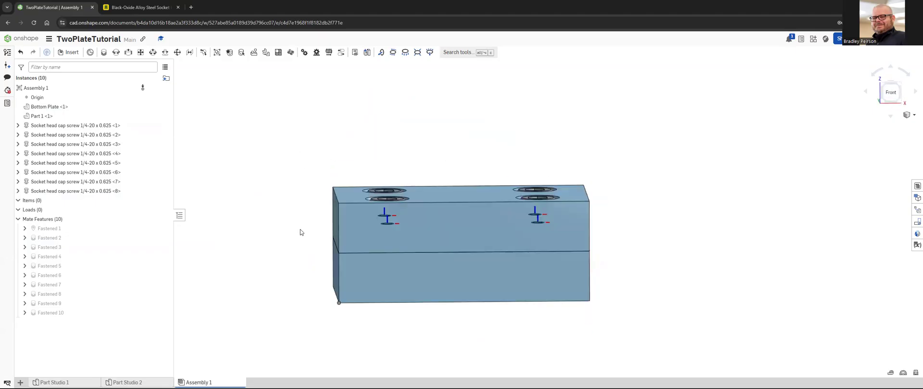
right_click_drag(301, 224, 289, 242)
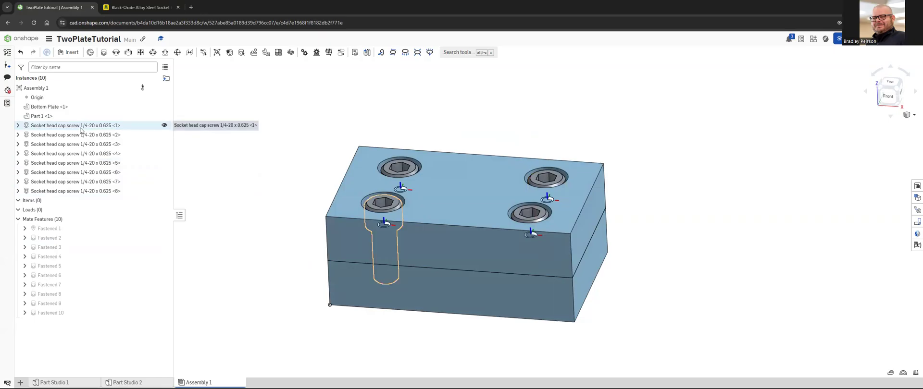
Step: Switch to the McMaster-Carr product page, check the black-oxide screw's part number, and return to the Onshape assembly
left_click(143, 7)
left_click_drag(243, 104, 227, 105)
left_click(246, 107)
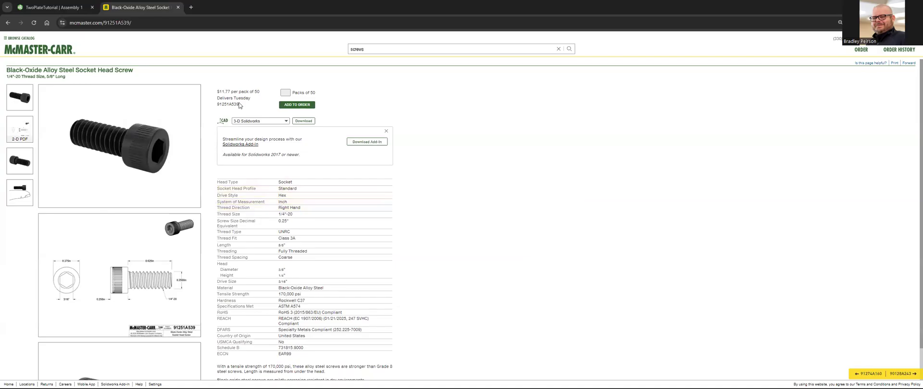
left_click_drag(241, 105, 224, 104)
left_click(296, 146)
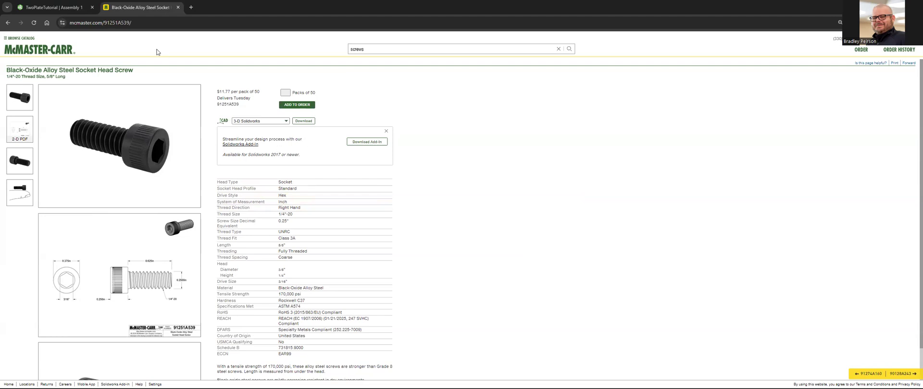
left_click(68, 8)
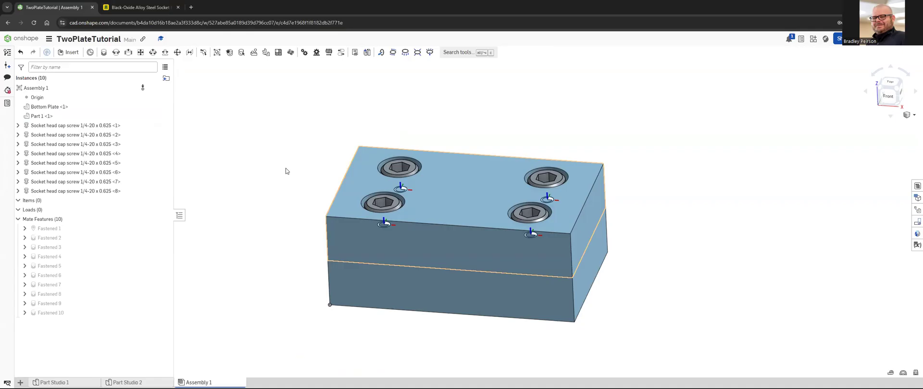
Step: Delete the duplicate socket head cap screw instance <5> in the back-right hole
right_click_drag(340, 167, 361, 180)
right_click_drag(283, 197, 239, 188)
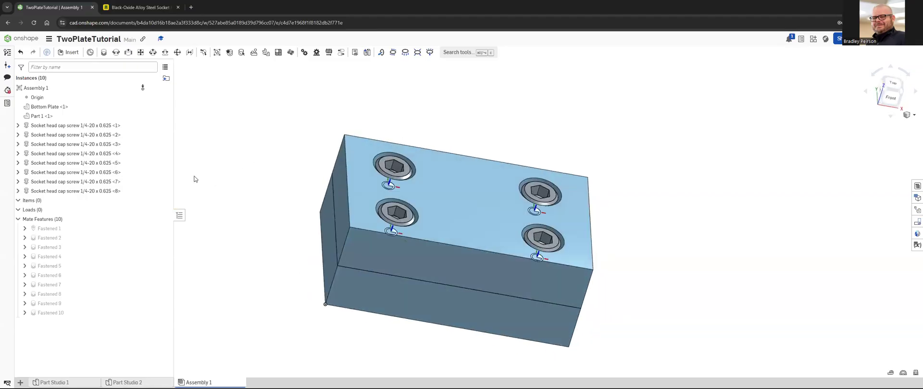
left_click(111, 165)
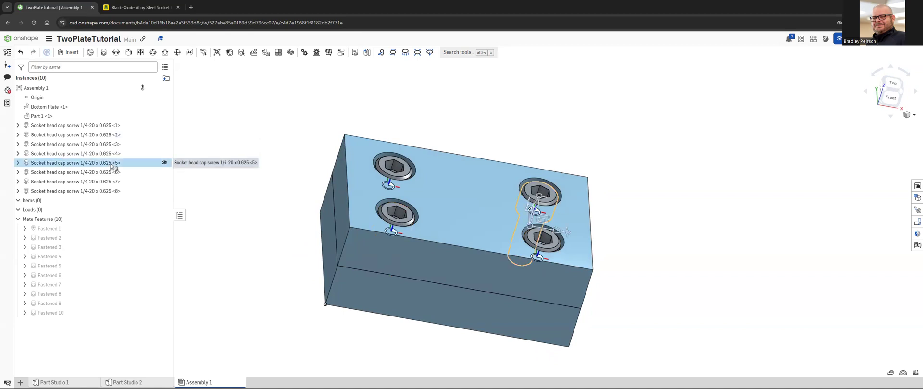
key("Delete")
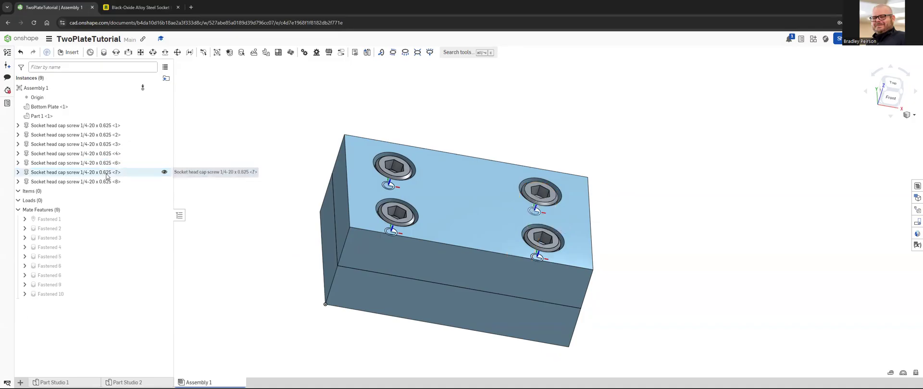
Step: Try deleting socket head cap screw instance <6> and undo the deletion
left_click(105, 166)
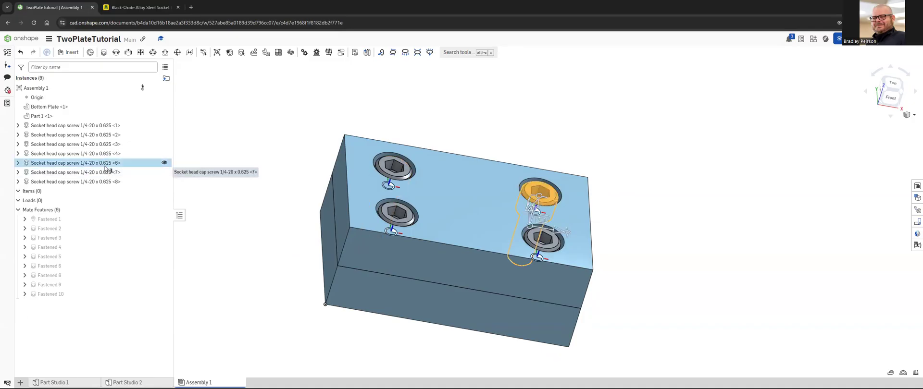
key("Delete")
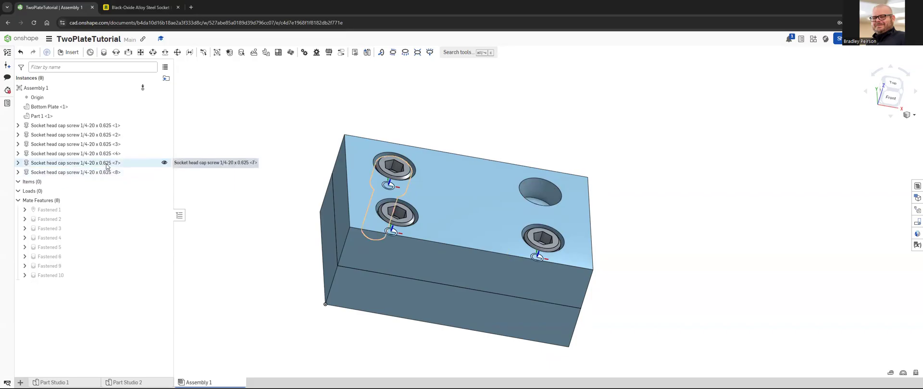
key("ctrl+z")
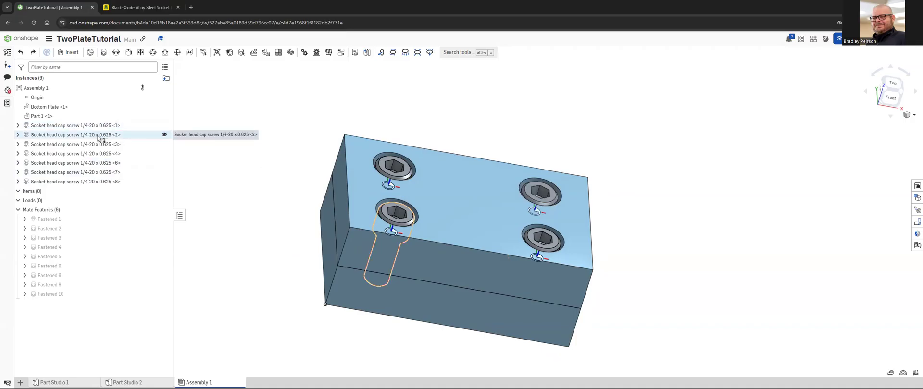
Step: Delete the duplicate socket head cap screw instances <2>, <4> and <7>
left_click(98, 138)
key("Delete")
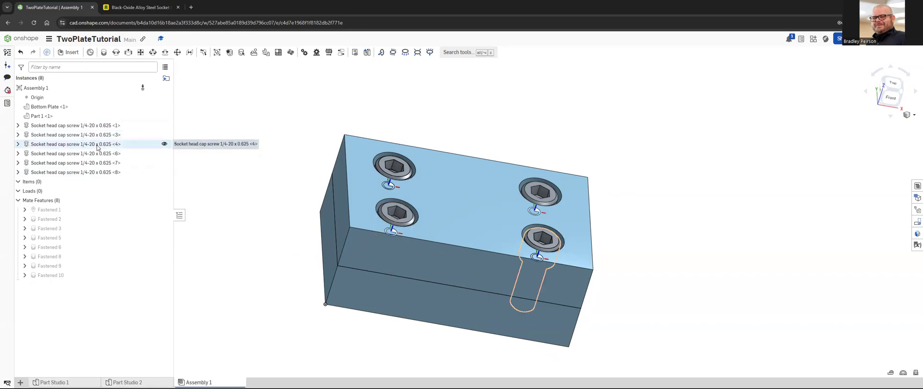
left_click(98, 147)
key("Delete")
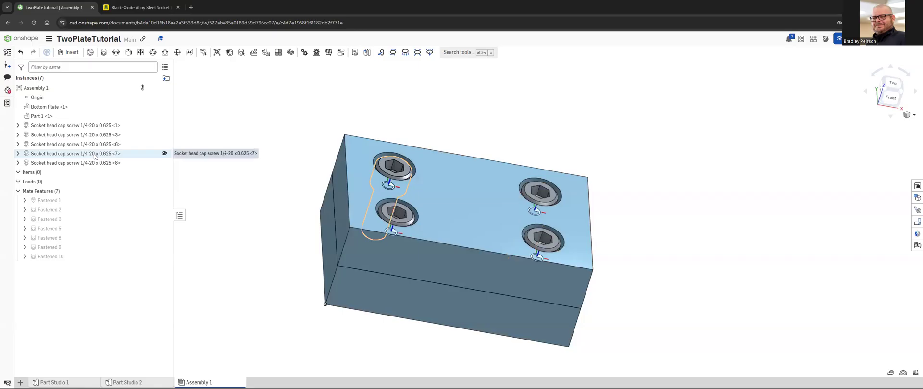
left_click(95, 154)
key("Delete")
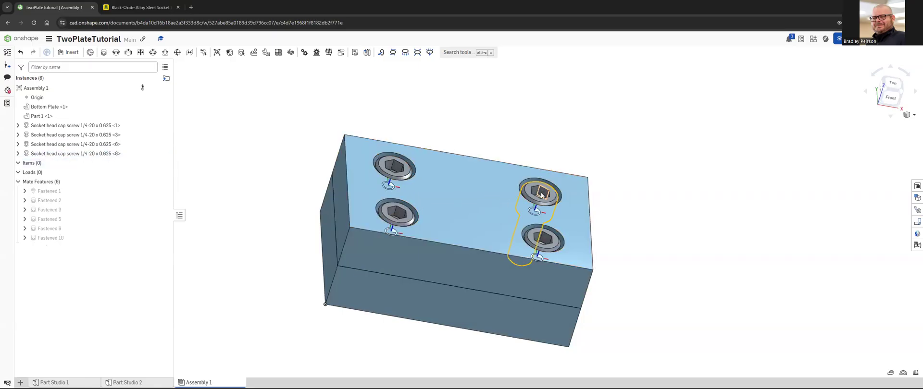
Step: Delete the screw in the back-right hole and insert a 1/4-20 x 0.625 cap screw on that hole's inner cylindrical face
left_click(544, 193)
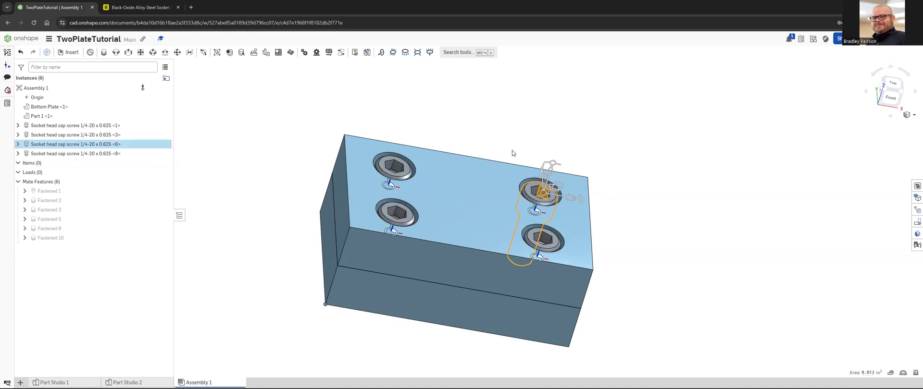
key("Delete")
right_click_drag(512, 150, 505, 169)
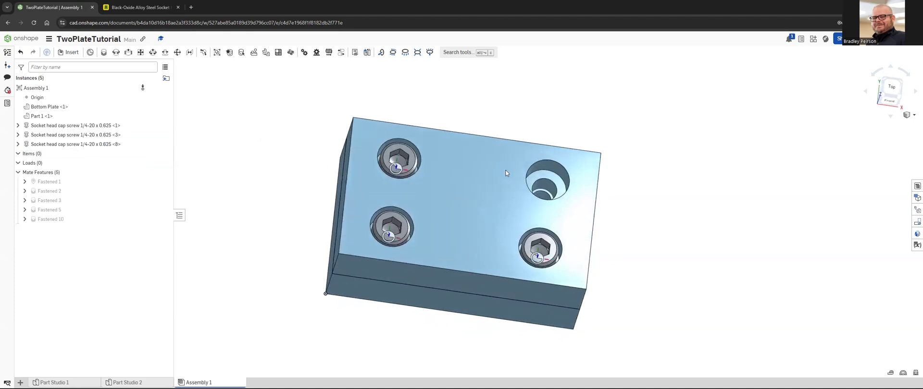
left_click(549, 189)
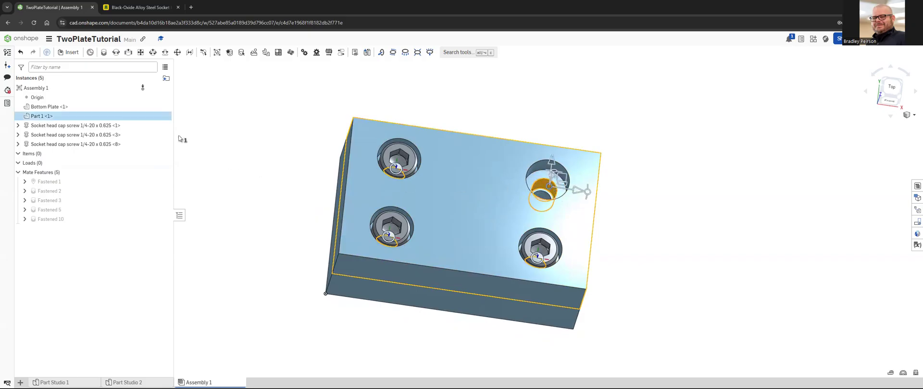
left_click(70, 52)
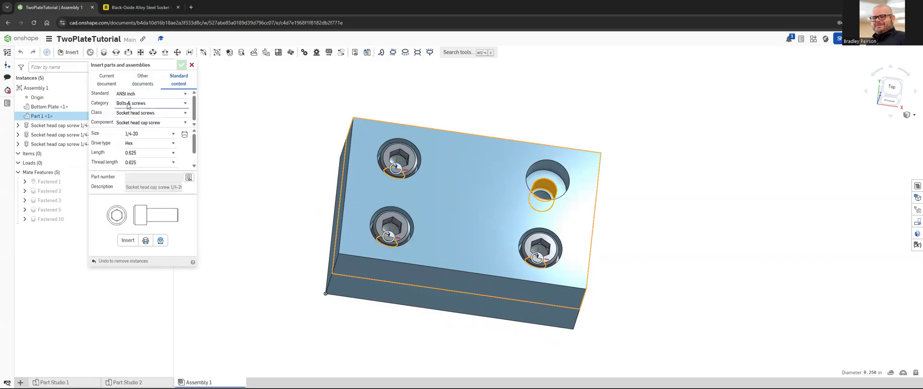
left_click(128, 241)
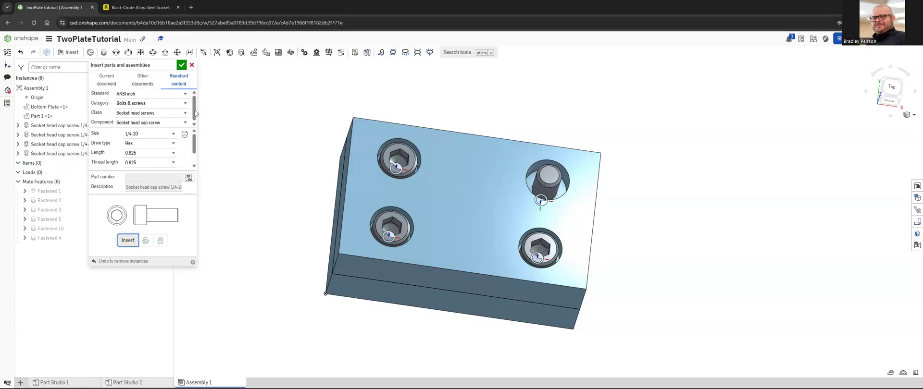
left_click(182, 66)
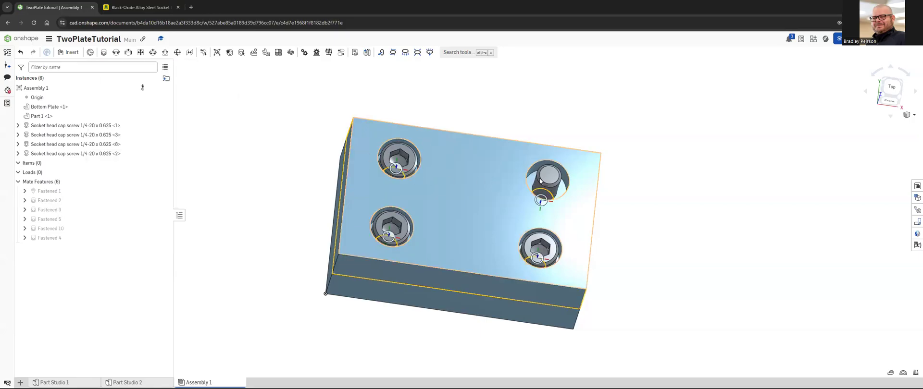
Step: Try flipping the primary axis of the back-right screw's Fastened 4 mate, view the available mate types, and cancel the edit
left_click(53, 239)
right_click(53, 240)
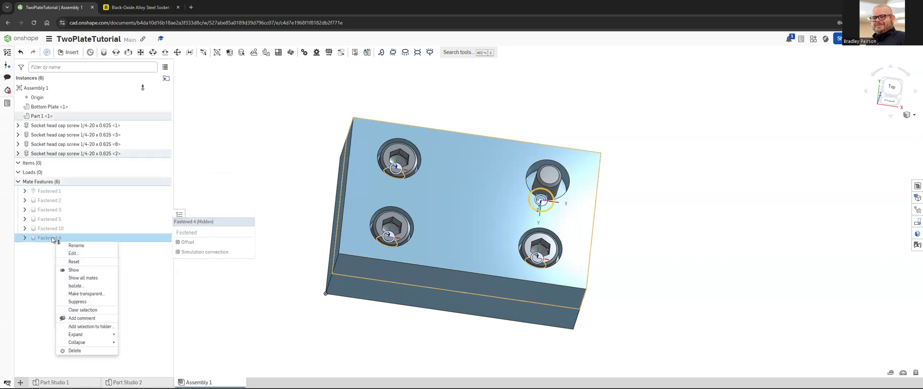
left_click(71, 254)
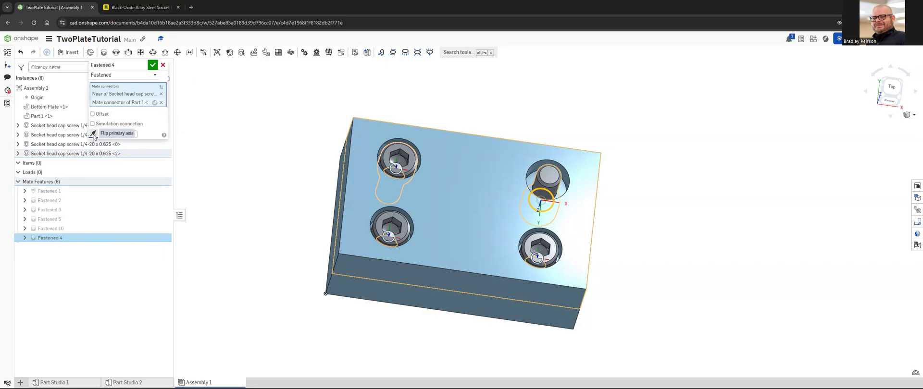
left_click(93, 135)
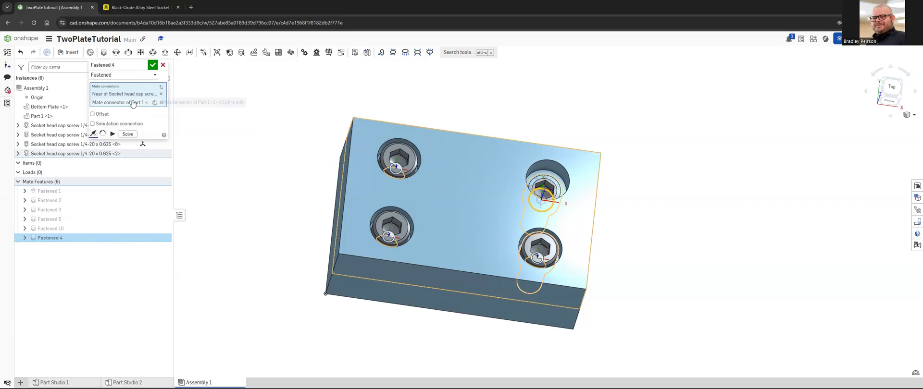
left_click(153, 76)
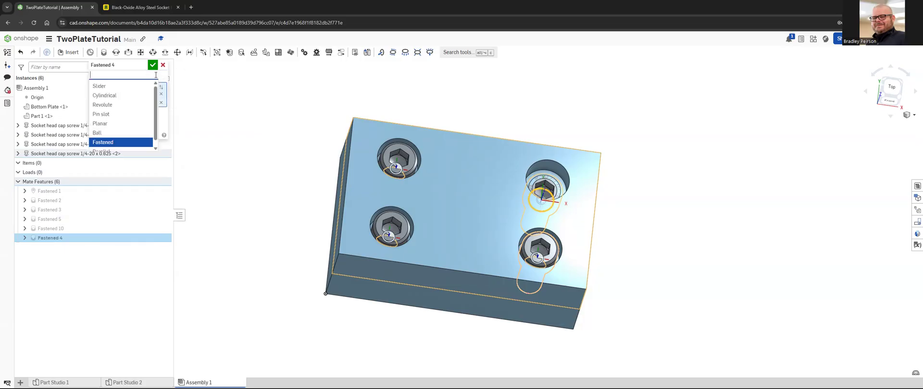
left_click(133, 65)
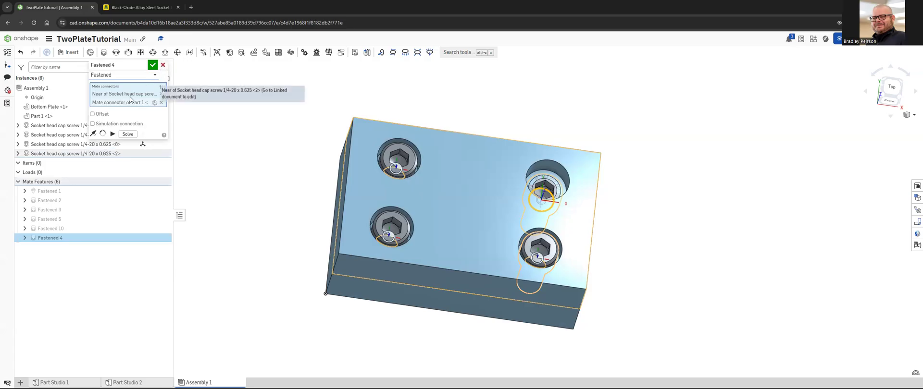
left_click(163, 65)
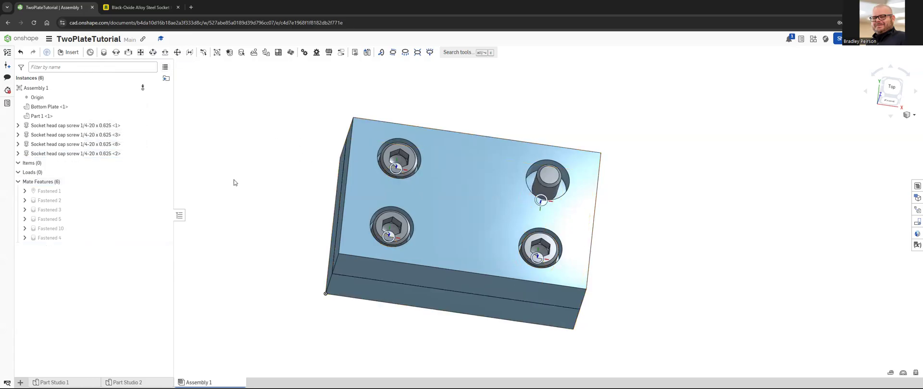
Step: Delete the upside-down socket head cap screw <2> from the back-right hole
left_click(53, 238)
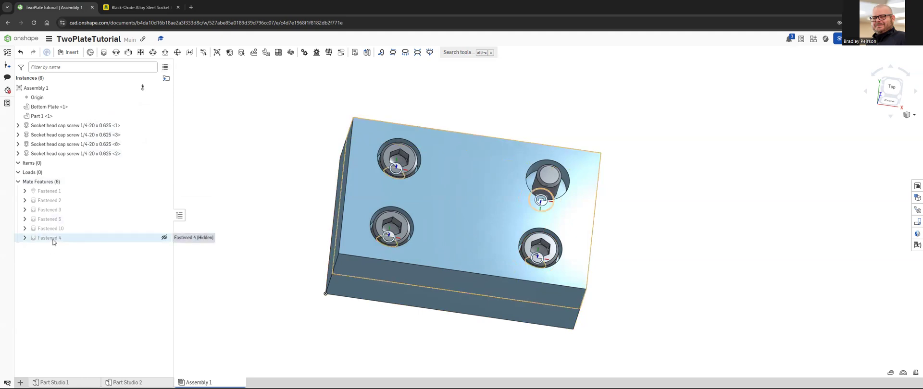
left_click(101, 154)
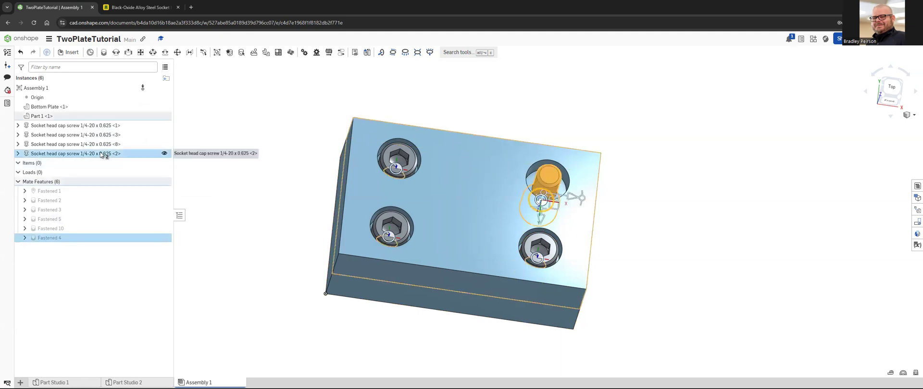
key("Delete")
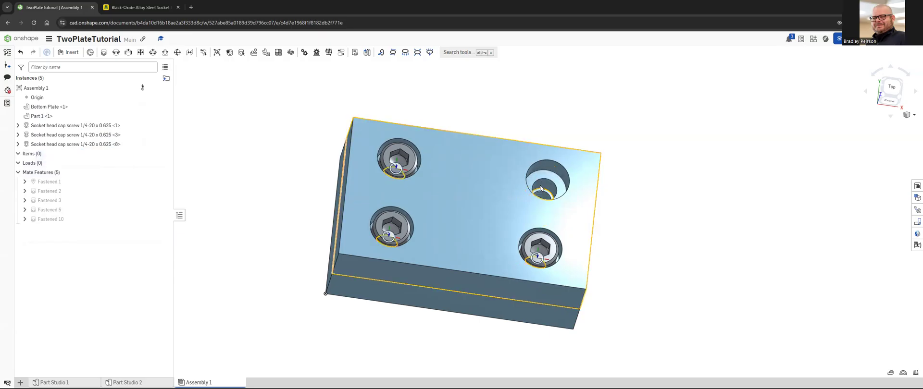
left_click(552, 177)
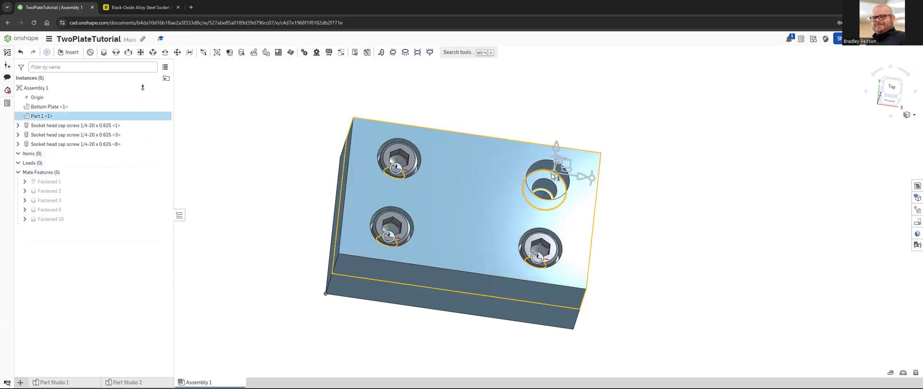
left_click(111, 128)
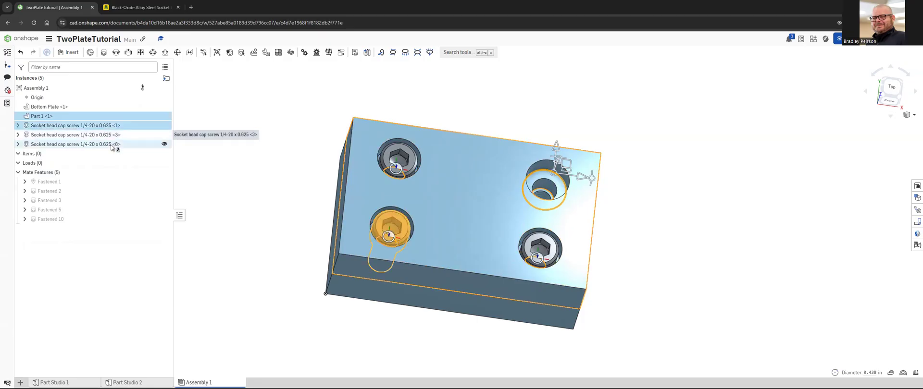
left_click(112, 145, "shift")
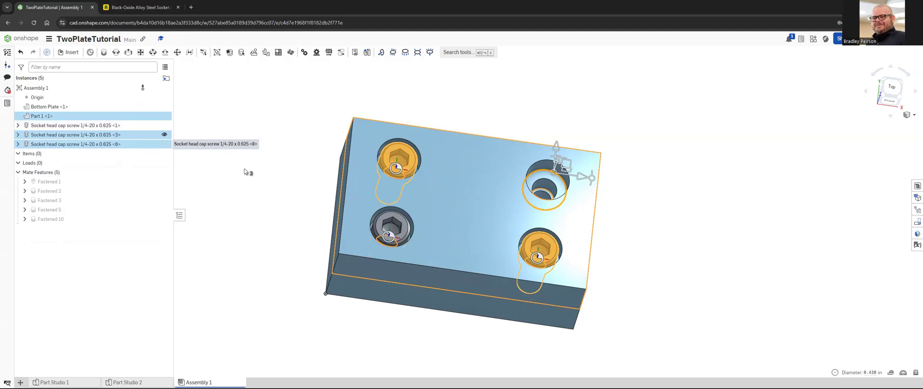
left_click(294, 117)
Step: Delete the remaining socket head cap screw instances <1>, <3> and <8> from the assembly
left_click(97, 126)
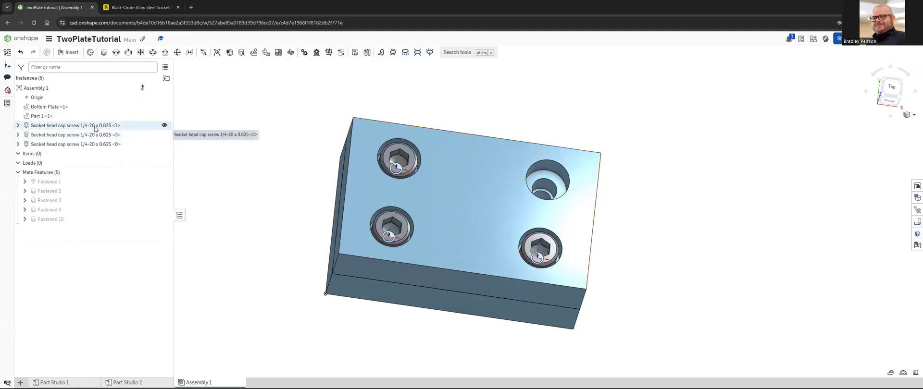
left_click(100, 145, "shift")
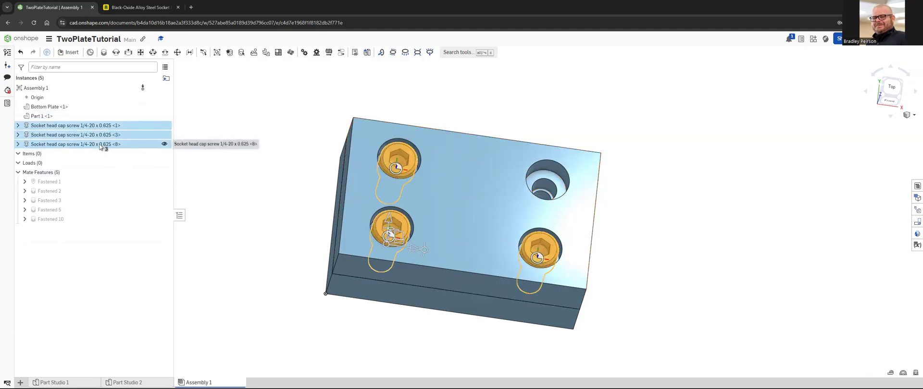
right_click(101, 146)
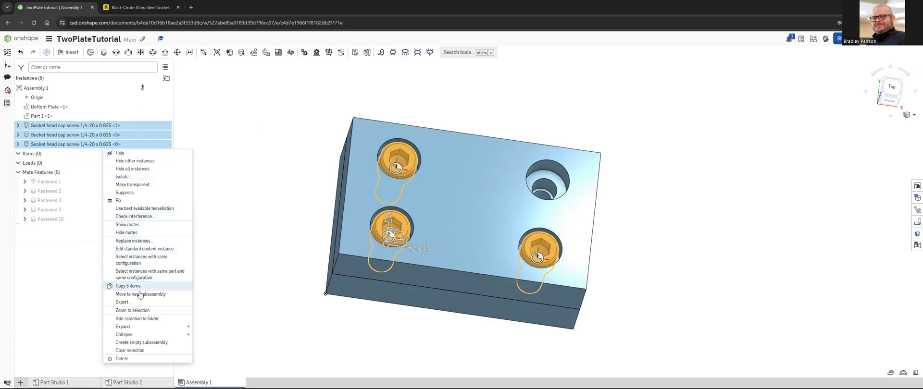
left_click(123, 359)
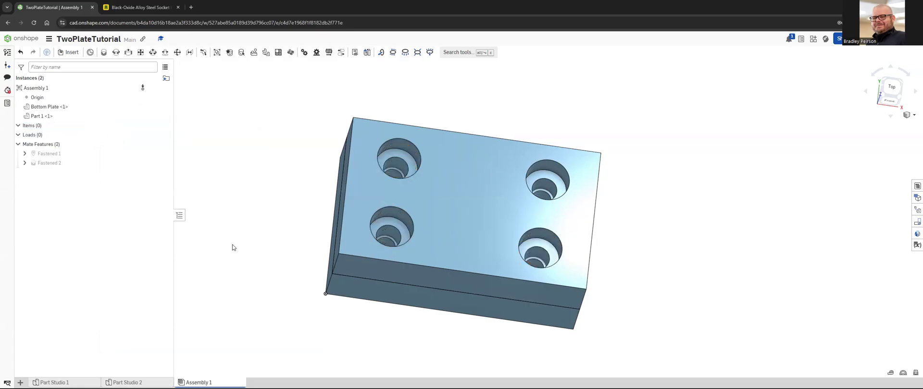
Step: Insert 1/4-20 x 0.625 socket head cap screws into all four holes using the plate's top face as the target
left_click(463, 213)
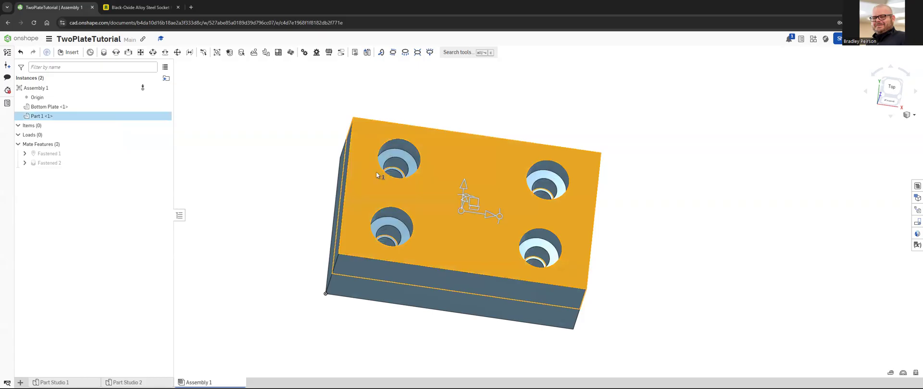
left_click(76, 53)
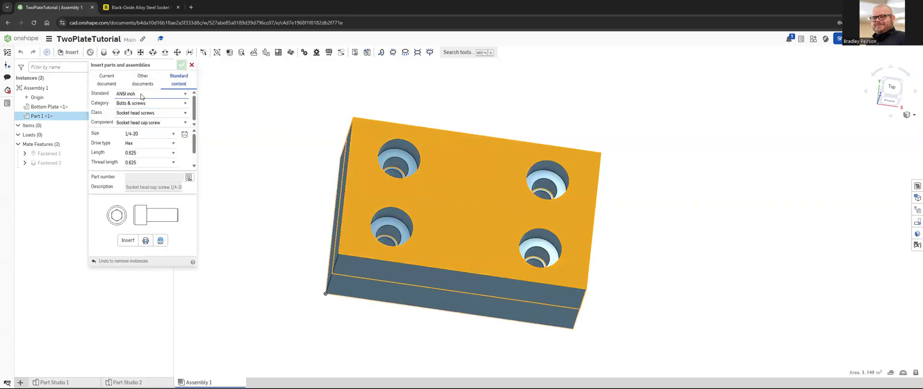
left_click(133, 241)
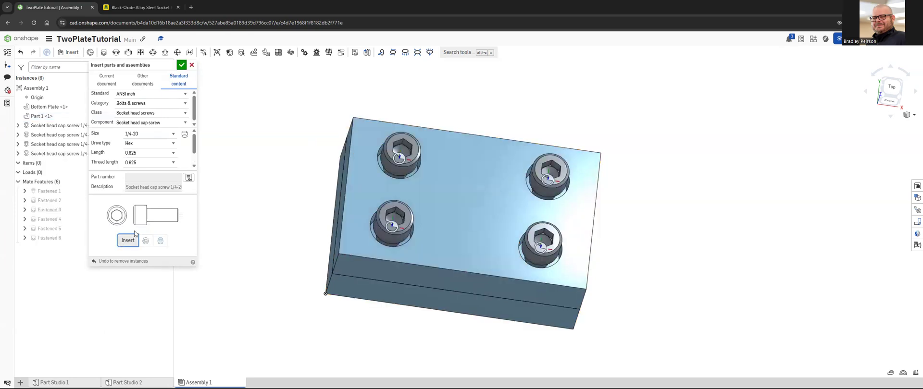
mouse_move(372, 195)
right_mouse_down()
mouse_move(376, 180)
mouse_move(378, 201)
right_mouse_up()
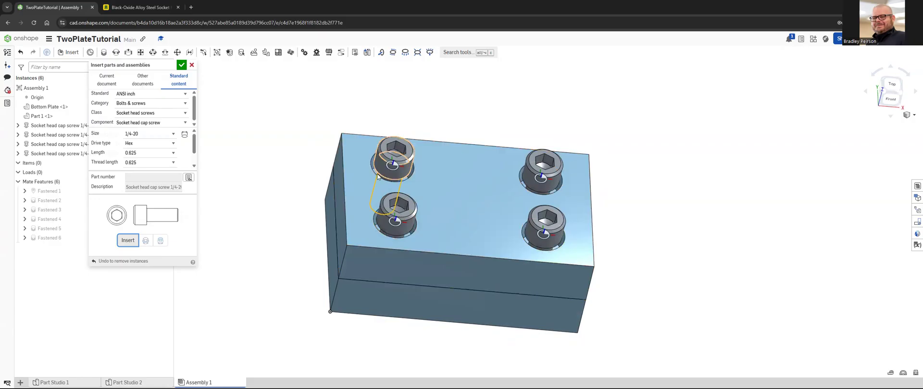
left_click(183, 65)
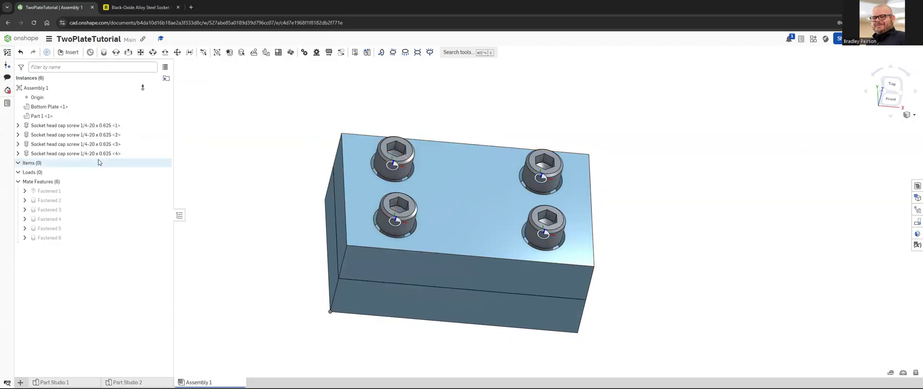
Step: Delete all four socket head cap screws placed from the plate's top face
left_click(91, 127, "shift")
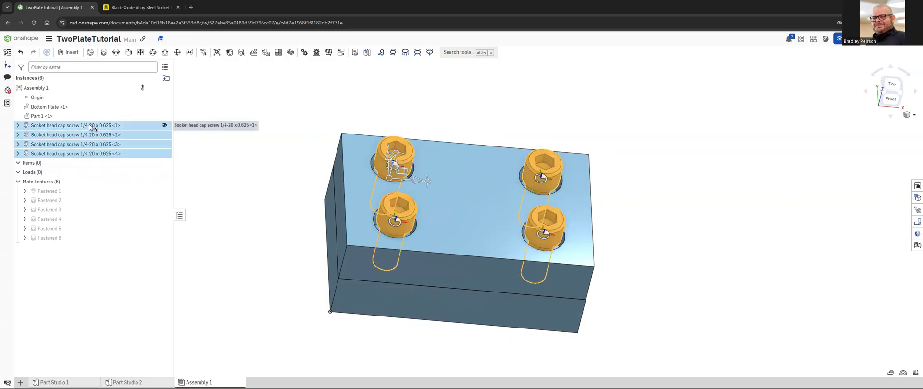
right_click(91, 127)
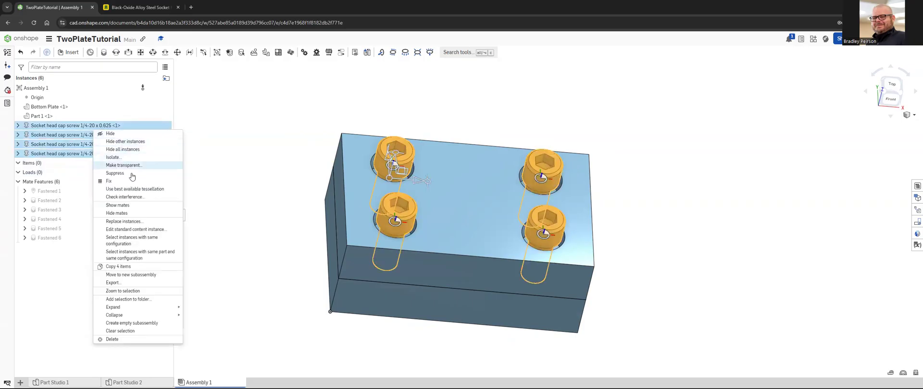
left_click(122, 340)
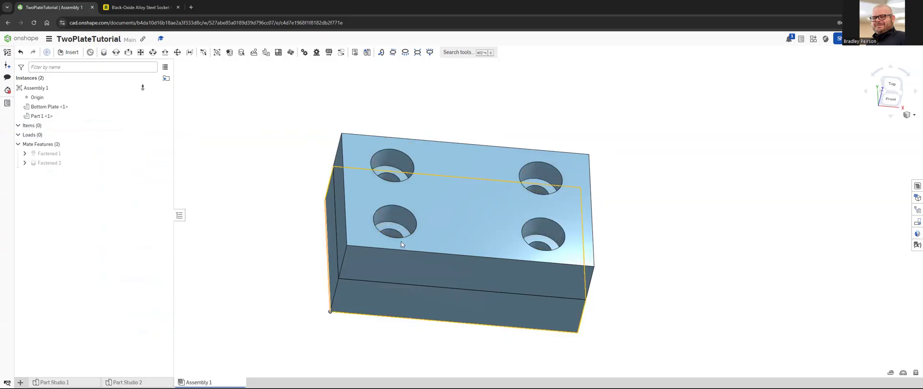
right_click_drag(373, 200, 380, 221)
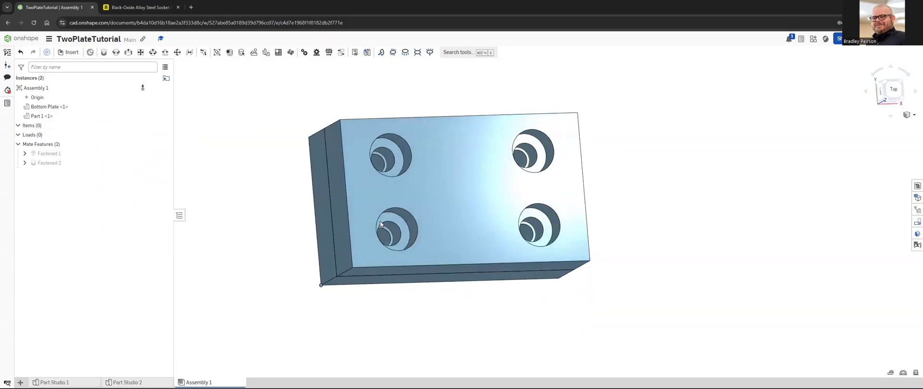
left_click(390, 157)
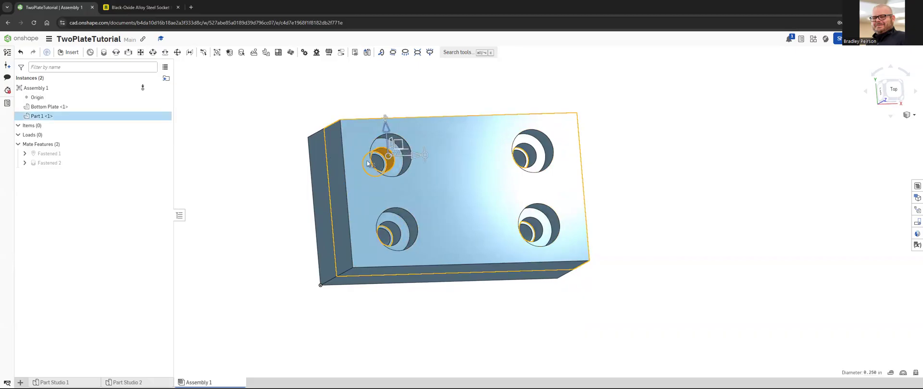
left_click(407, 165)
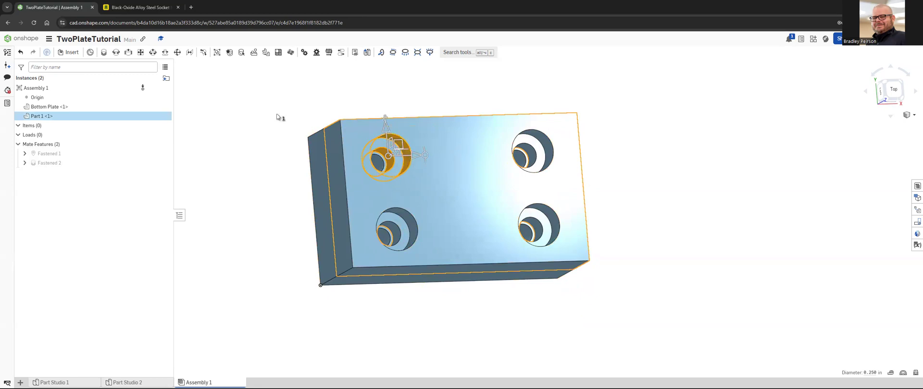
left_click(251, 116)
left_click(412, 144)
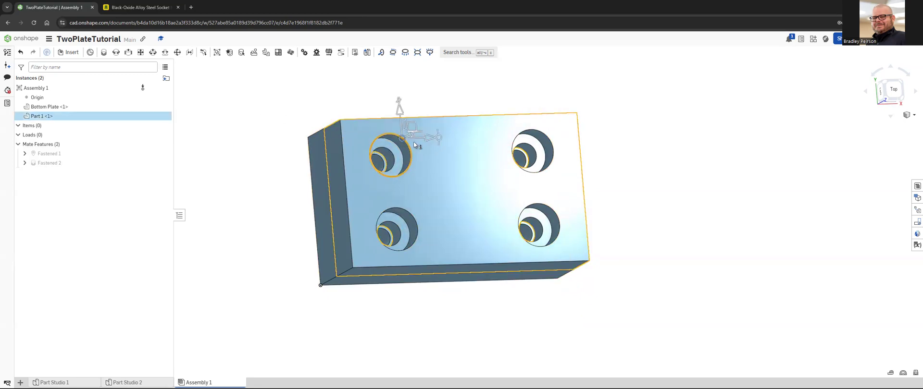
left_click(273, 101)
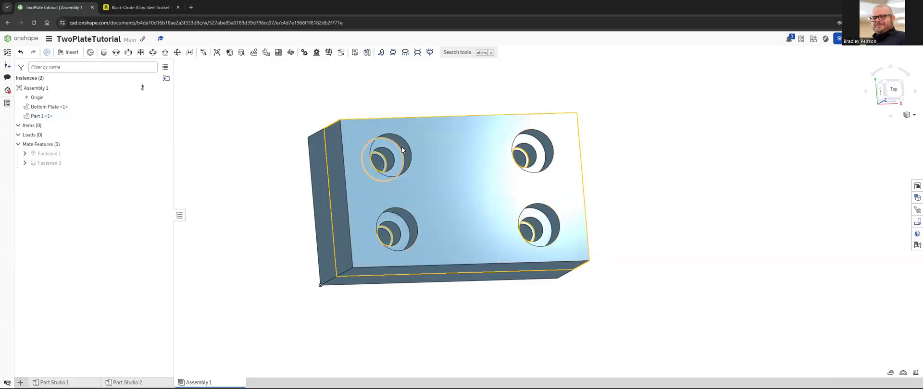
Step: Insert 1/4-20 x 0.625 socket head cap screws from standard content on the cylindrical counterbore faces of all four holes
left_click(408, 150)
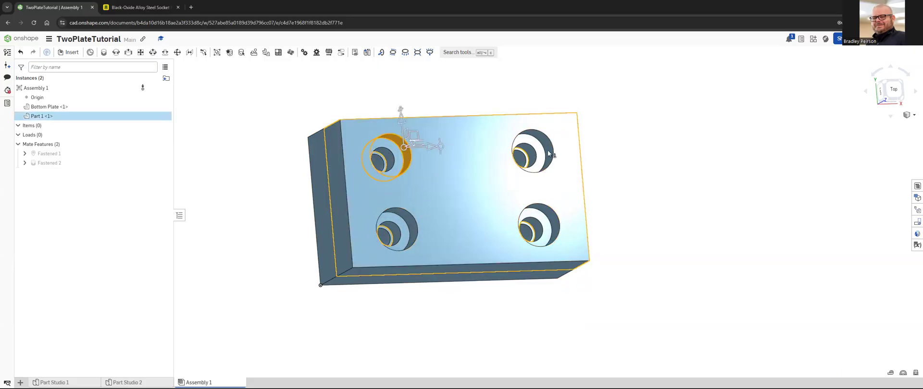
left_click(550, 150)
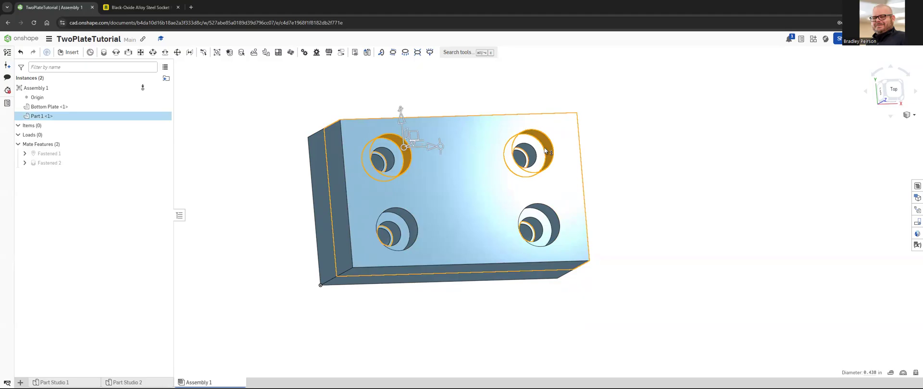
left_click(542, 224)
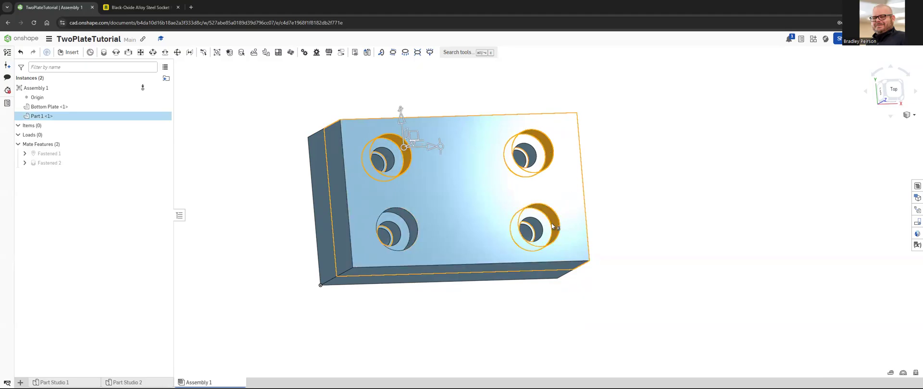
left_click(410, 219)
left_click(67, 52)
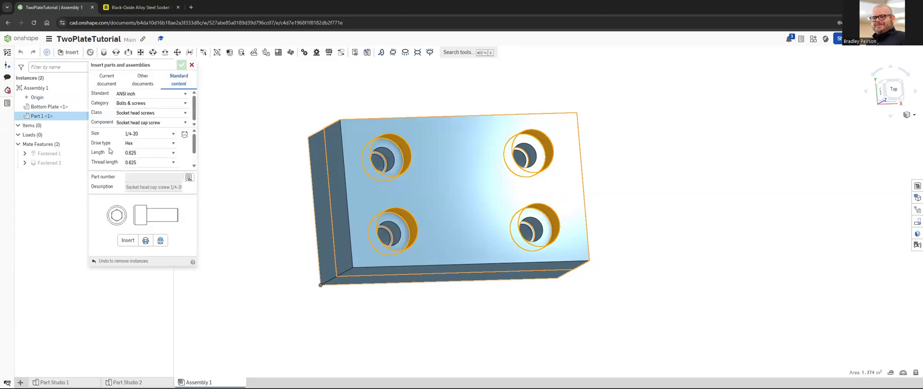
left_click(128, 240)
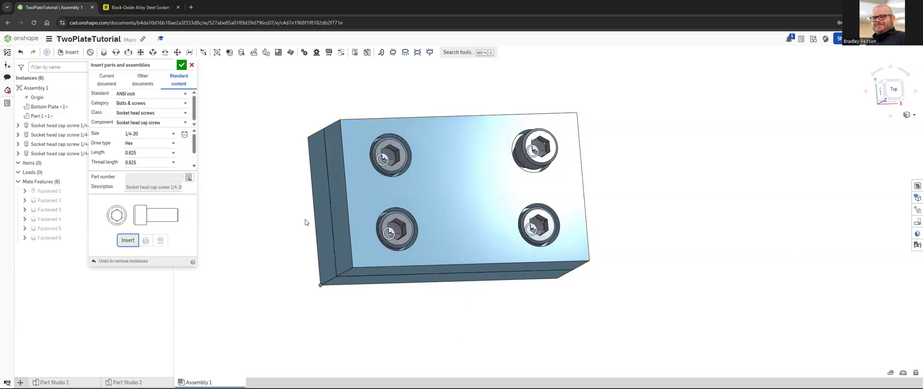
right_click_drag(455, 241, 469, 201)
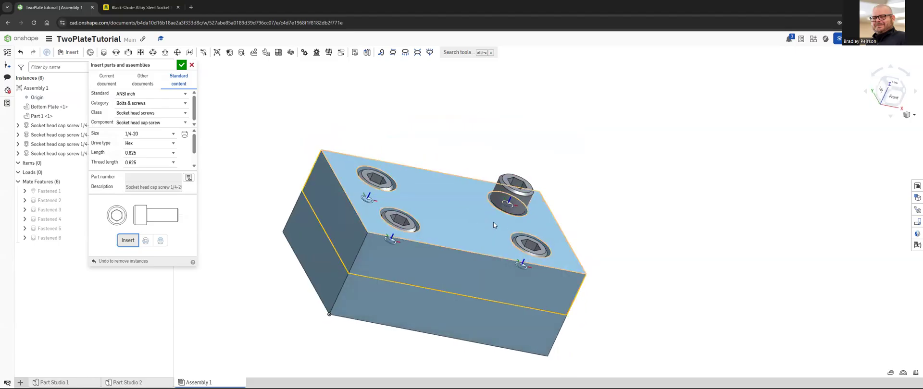
left_click(181, 65)
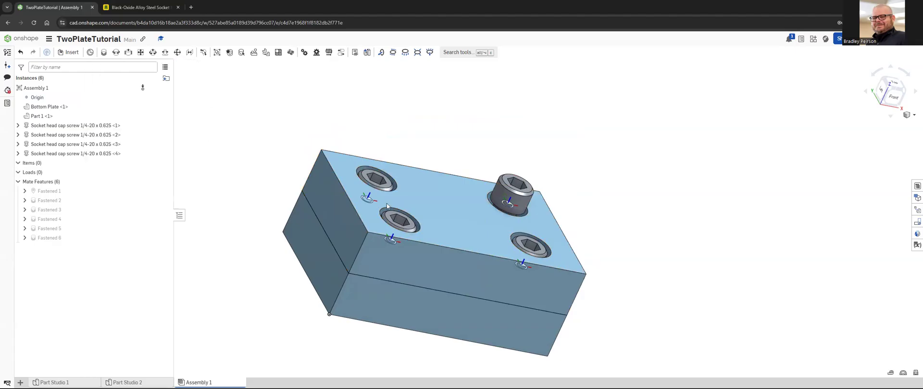
Step: Delete the raised screw in the back-right hole and insert a 1/4-20 x 0.625 cap screw on that hole's cylindrical counterbore face
left_click(110, 136)
key("Delete")
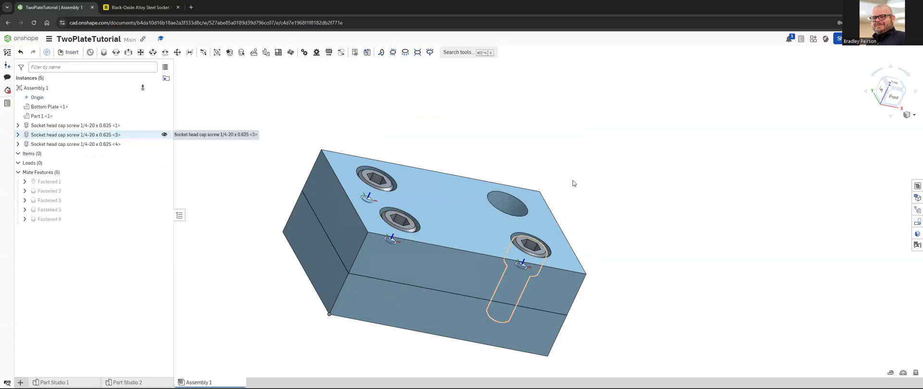
left_click(499, 207)
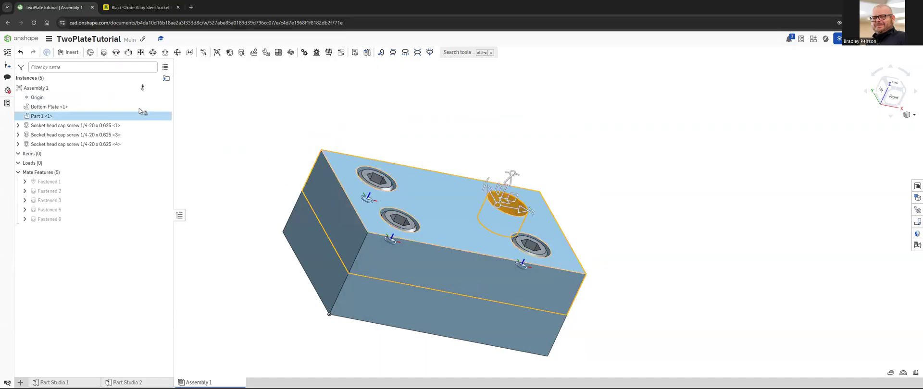
left_click(71, 52)
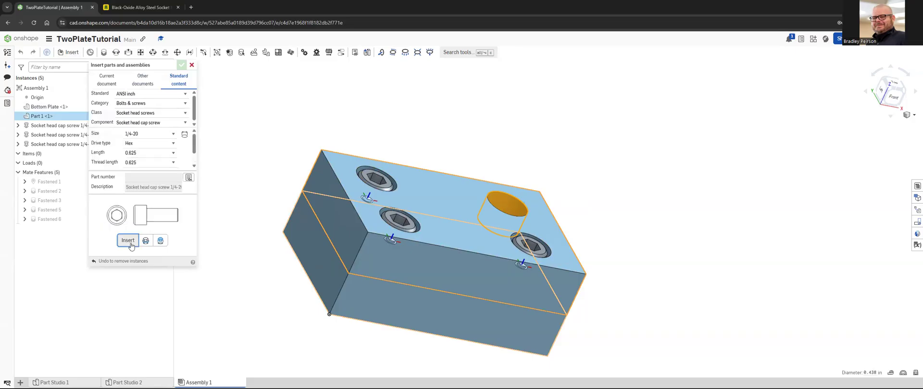
left_click(127, 240)
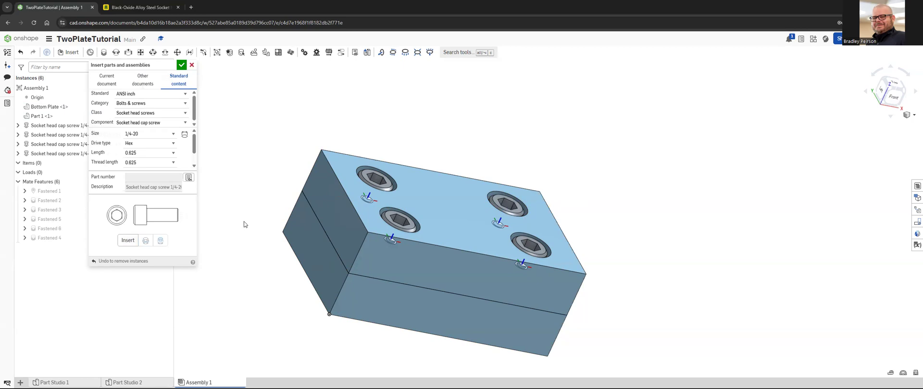
left_click(181, 64)
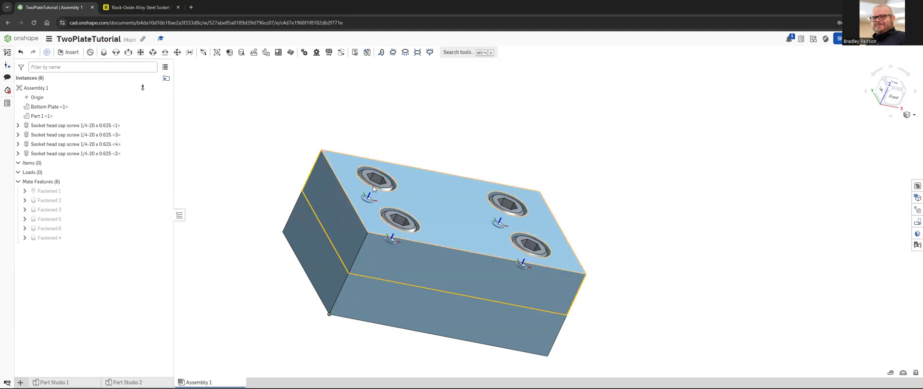
Step: Delete all four 1/4-20 x 0.625 socket head cap screws from the assembly
right_click_drag(378, 177, 333, 222)
right_click_drag(371, 275, 389, 305)
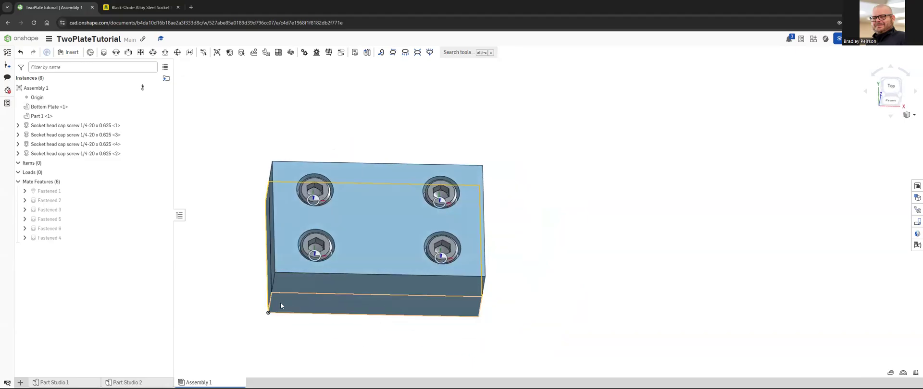
scroll(225, 301, "up", 3)
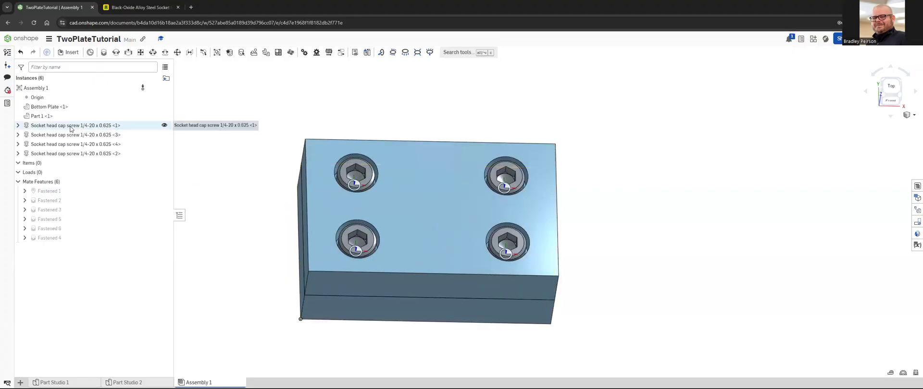
left_click(79, 153, "shift")
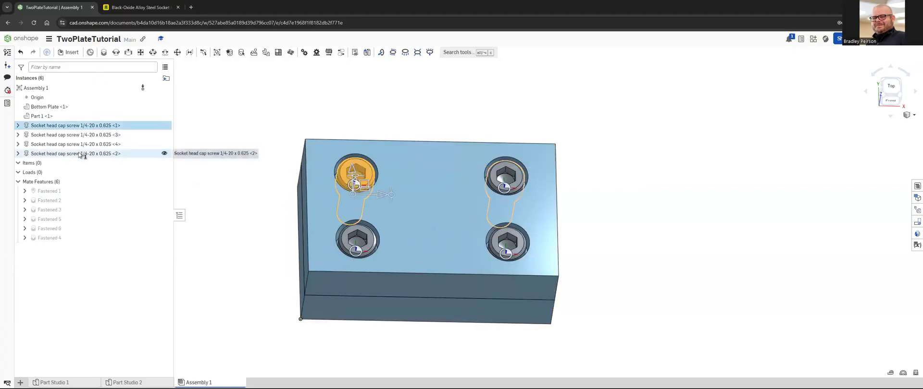
key("Delete")
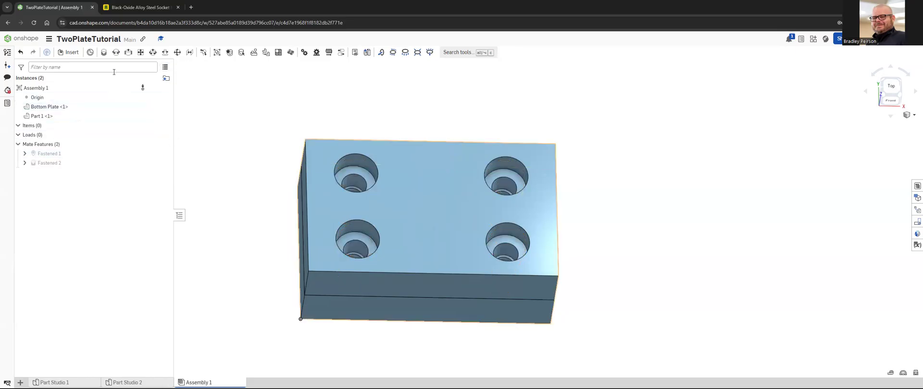
Step: Check other documents and the current document as sources of parts to insert, leaving without inserting anything
left_click(69, 52)
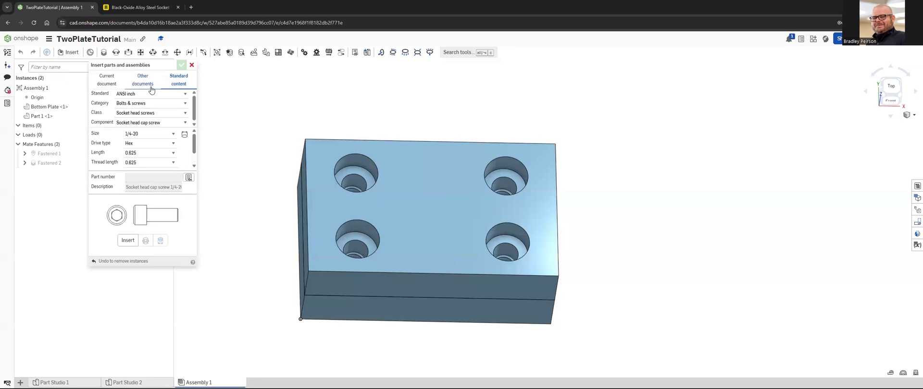
left_click(141, 82)
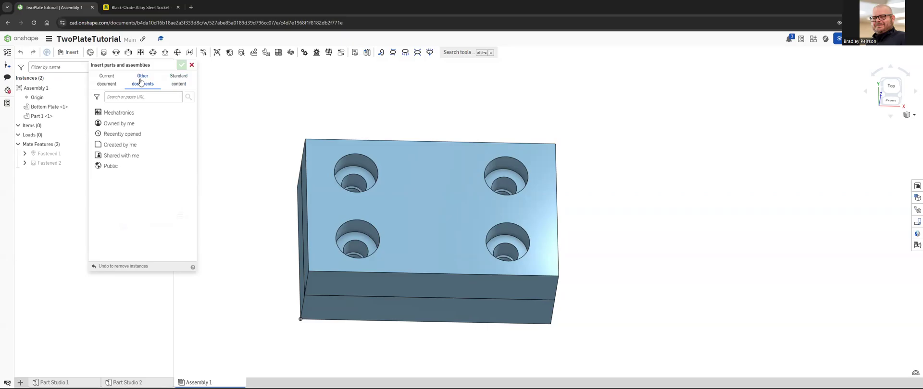
left_click(112, 86)
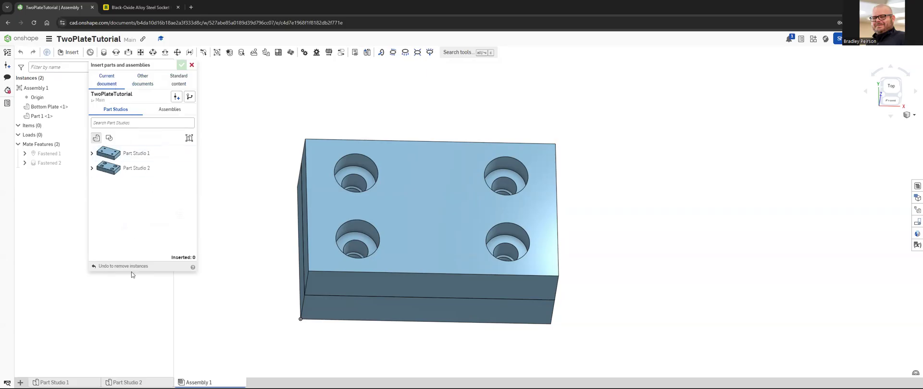
left_click(192, 65)
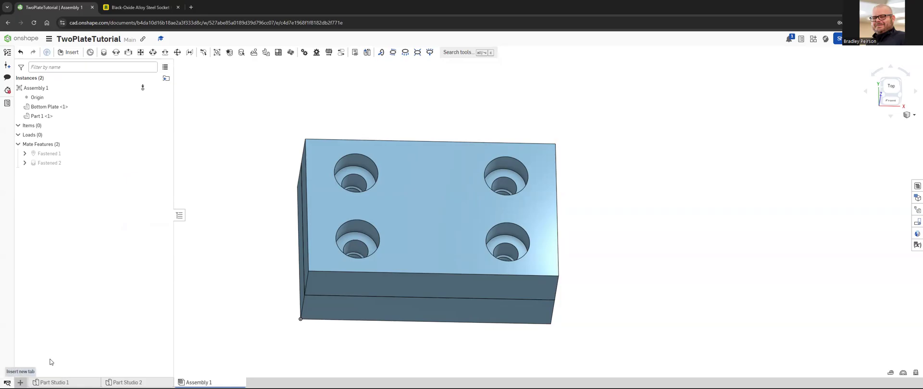
Step: Create an extra empty part studio in the document and delete it again
left_click(49, 40)
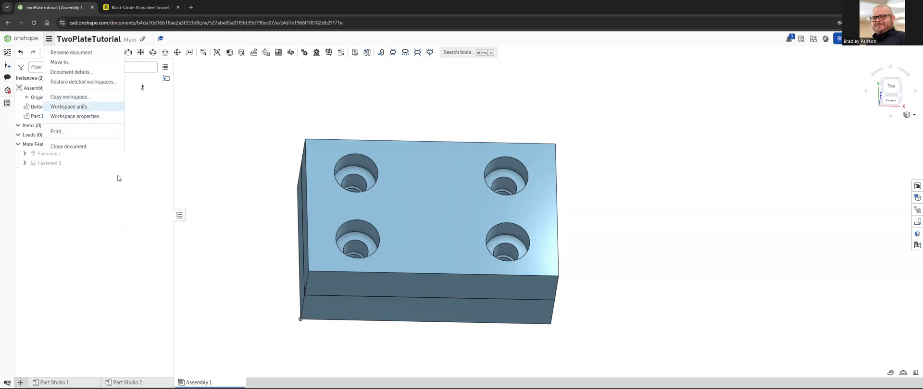
left_click(21, 383)
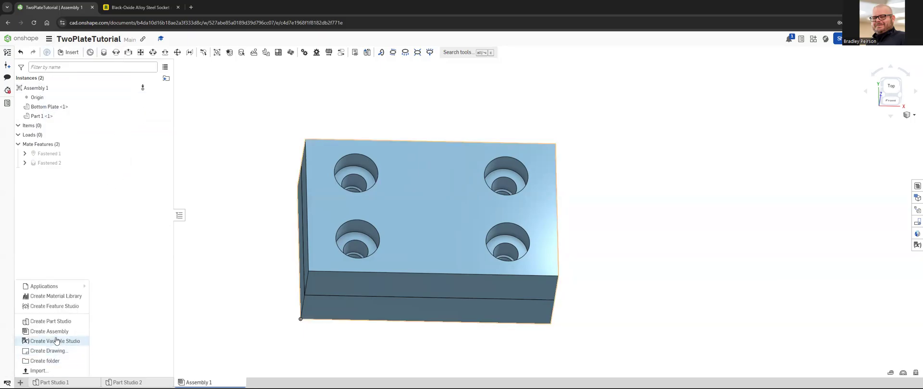
left_click(69, 323)
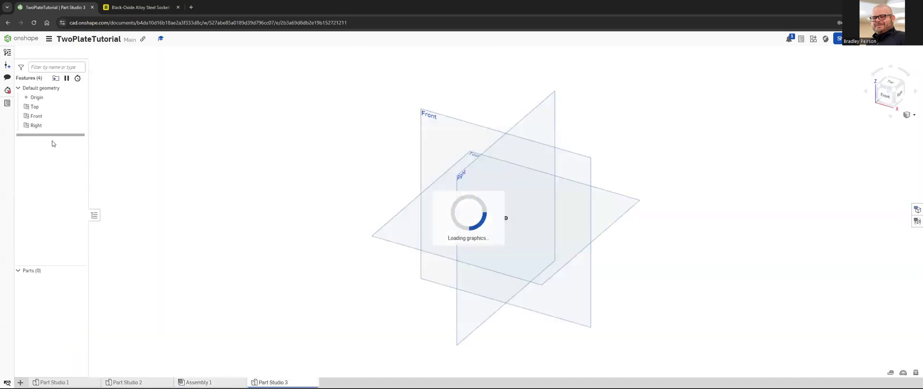
left_click(48, 39)
left_click(111, 127)
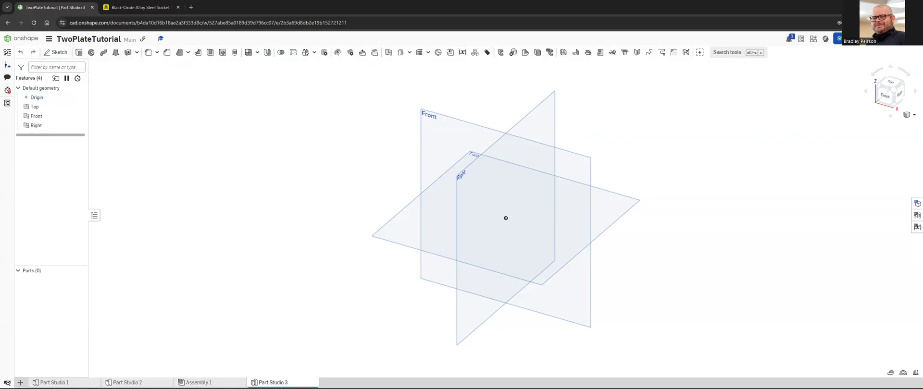
right_click(272, 383)
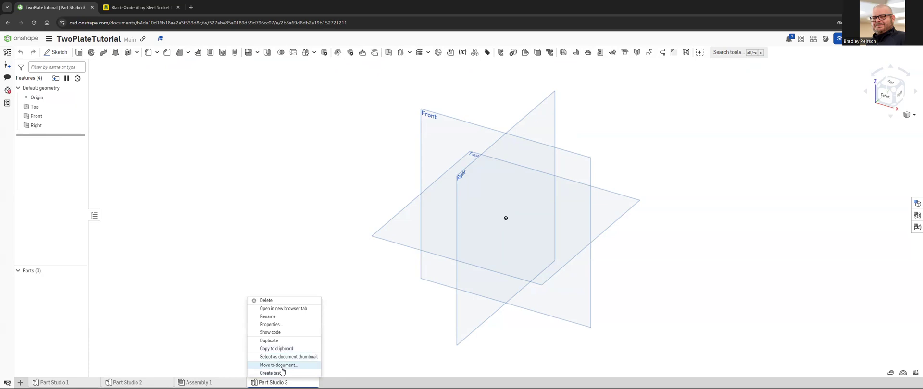
left_click(278, 301)
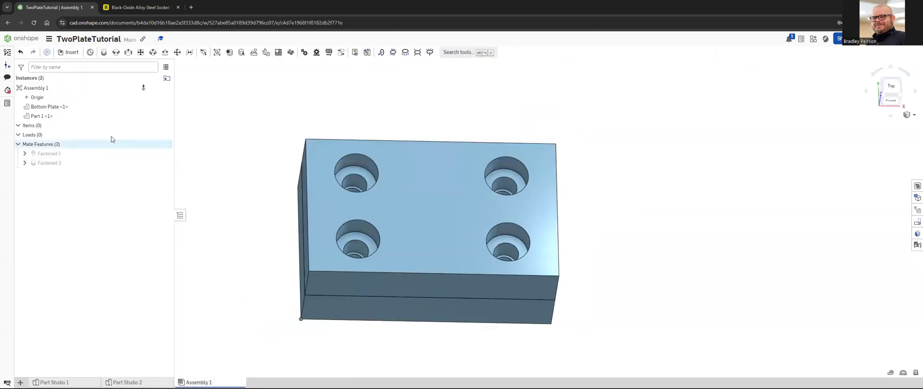
Step: Browse the current document, other documents including Mechatronics, and the standard content as sources for inserting parts
mouse_move(144, 89)
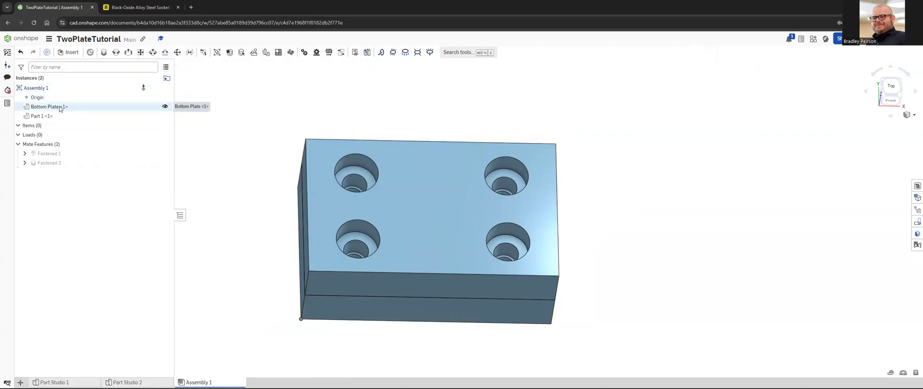
left_click(17, 126)
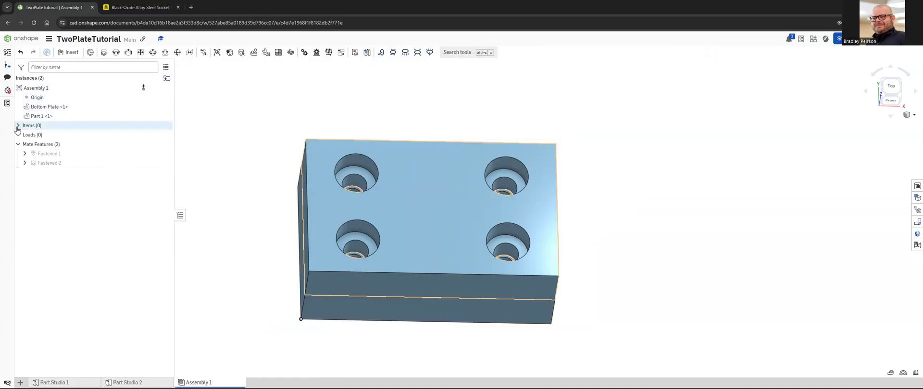
left_click(17, 125)
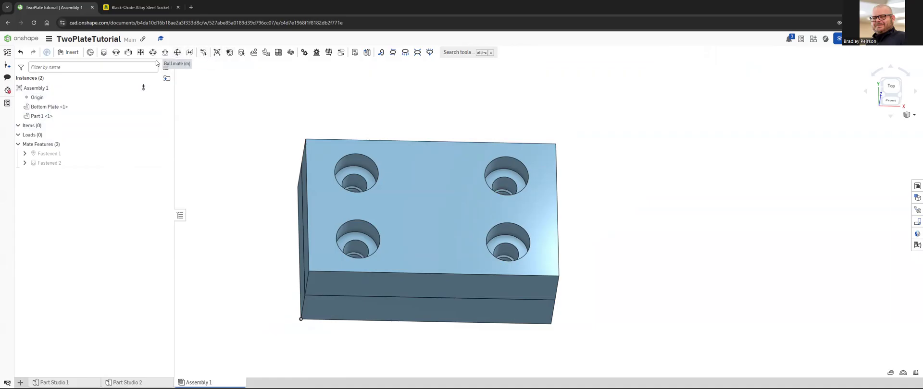
left_click(65, 54)
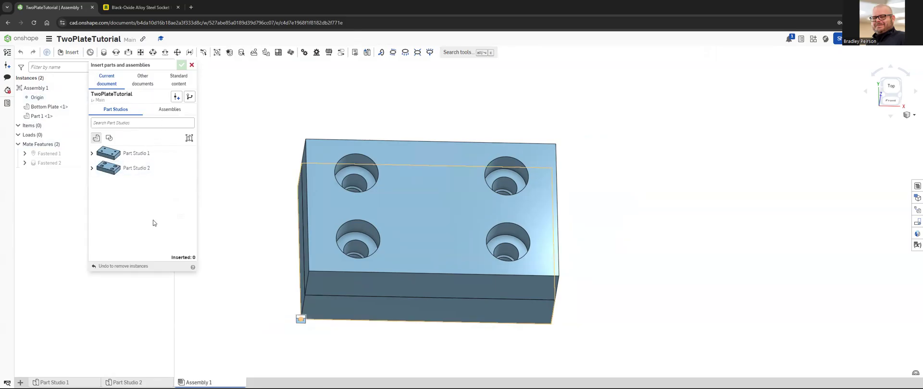
left_click(146, 81)
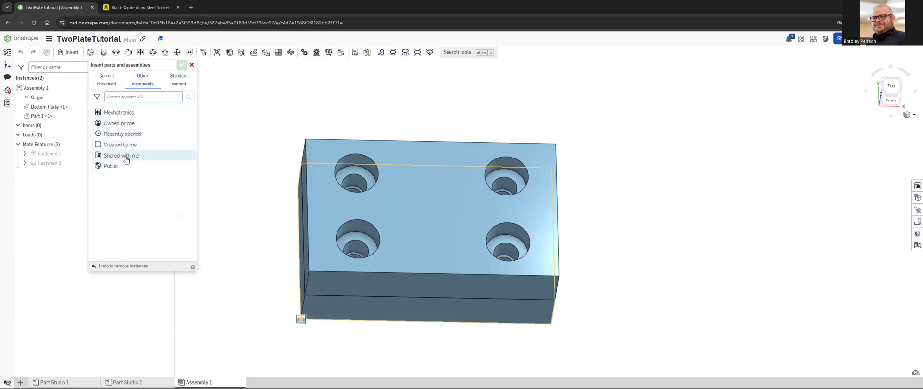
left_click(128, 118)
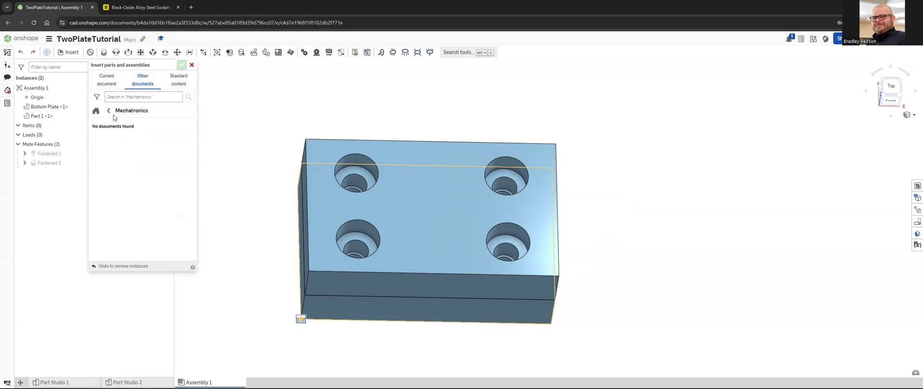
left_click(109, 111)
left_click(111, 113)
left_click(109, 111)
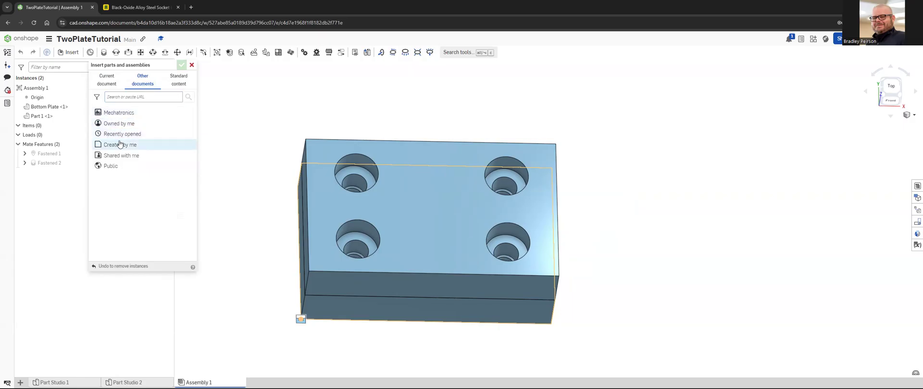
left_click(176, 86)
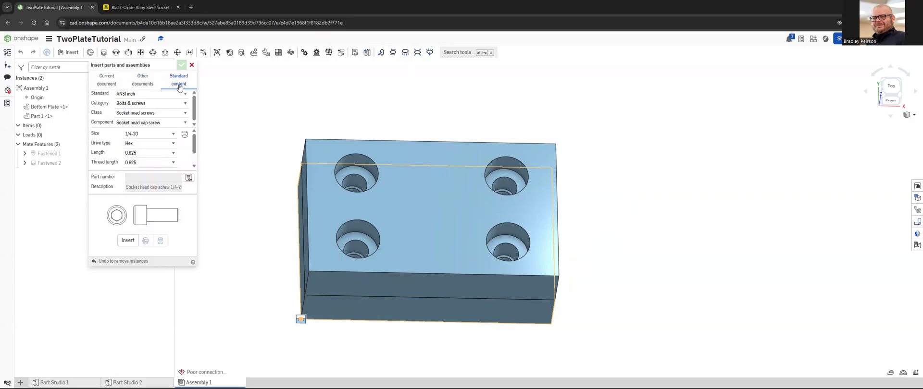
left_click(191, 65)
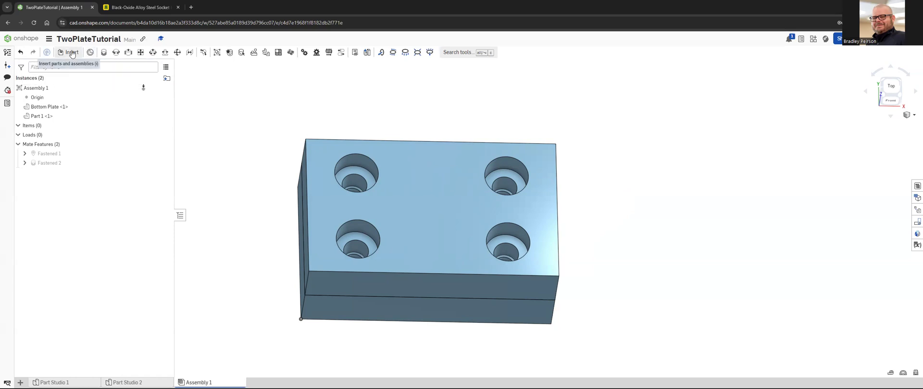
Step: Insert 1/4-20 x 0.625 socket head cap screws into all four holes at once by preselecting their cylindrical counterbore faces
left_click(374, 170)
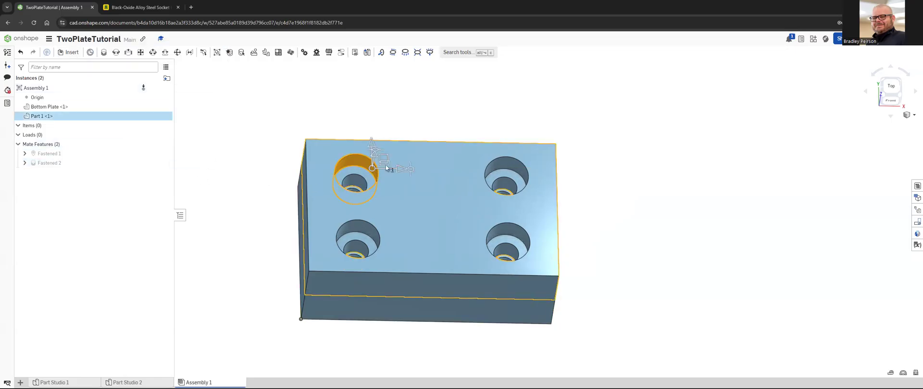
left_click(512, 168)
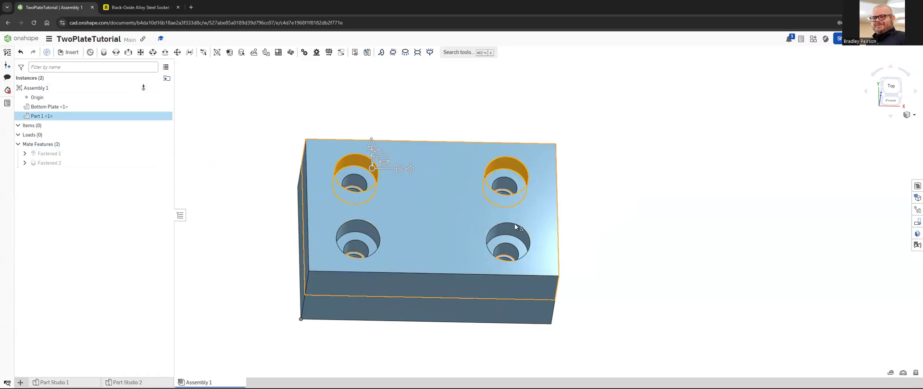
left_click(512, 231)
left_click(354, 227)
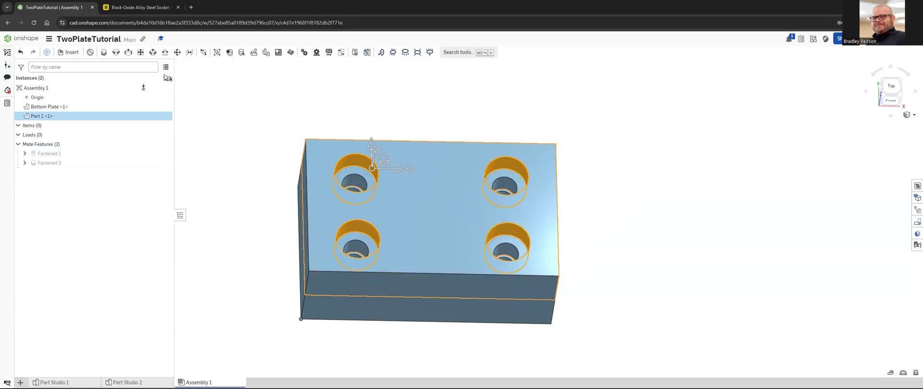
left_click(71, 53)
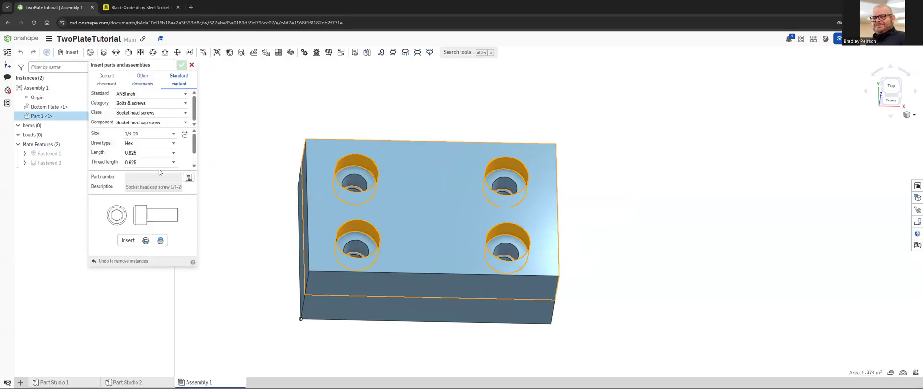
left_click(128, 241)
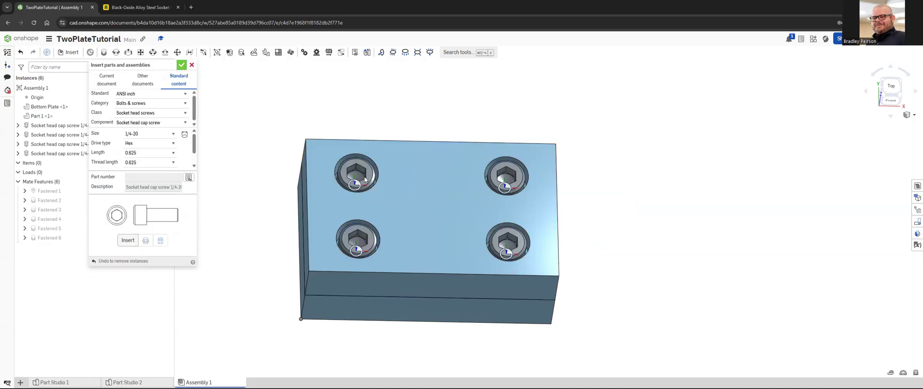
left_click(182, 65)
right_click_drag(411, 173, 391, 178)
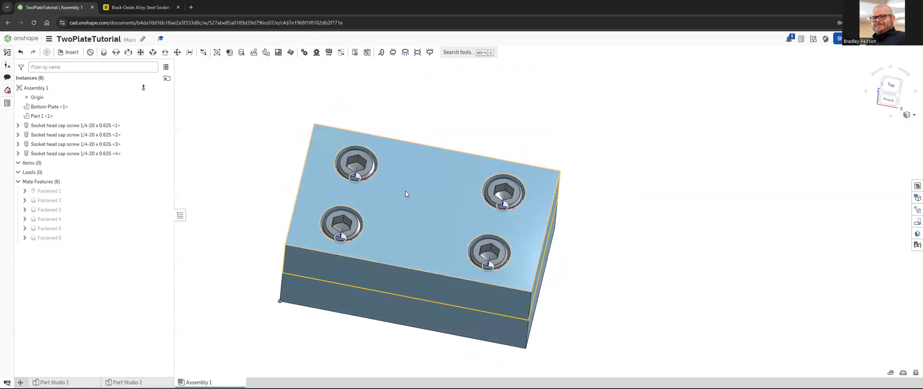